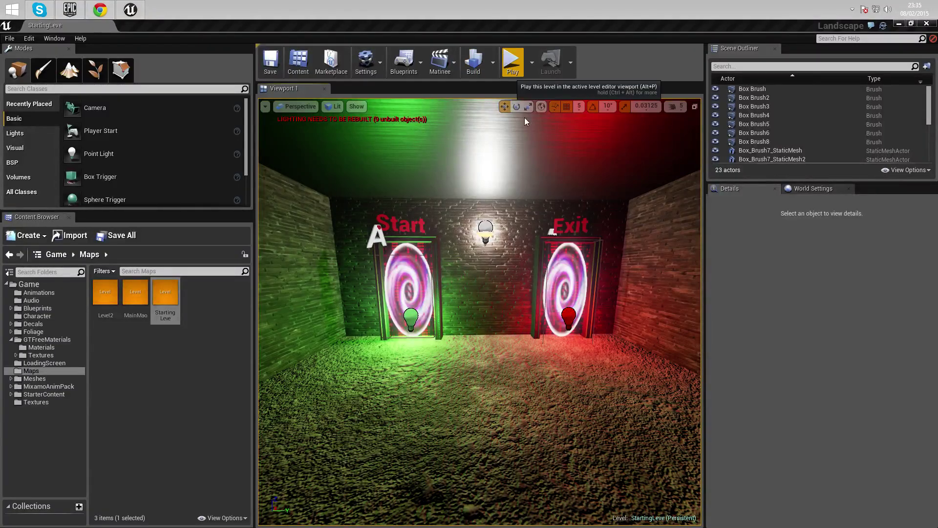
Play-test the level in the viewport, walking up to the Start and Exit portals, and stop the session.
click(528, 147)
right_click(525, 146)
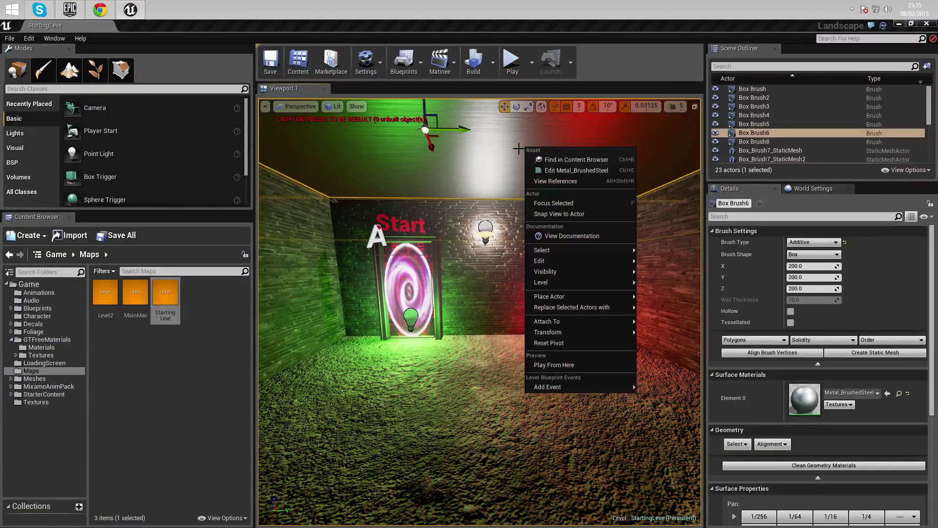
click(512, 53)
click(520, 180)
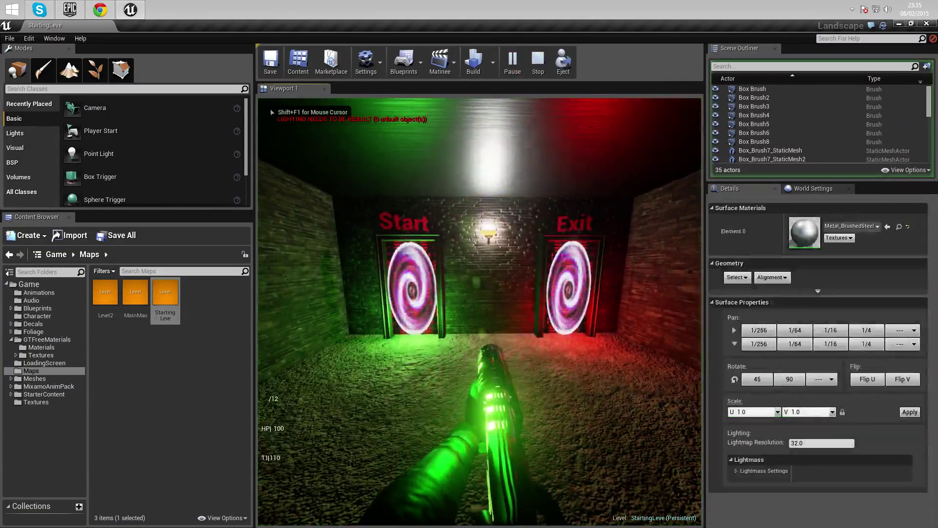
key(w)
key(d)
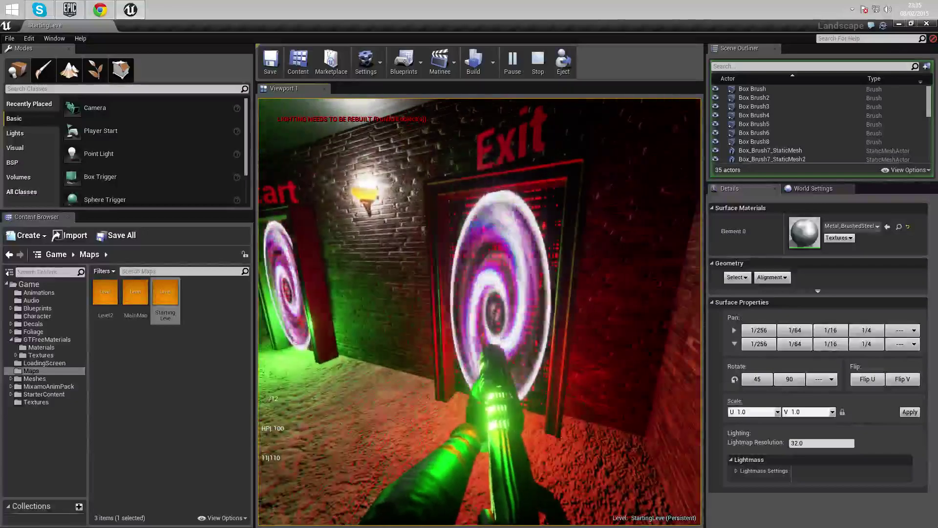
key(a)
key(s)
key(w)
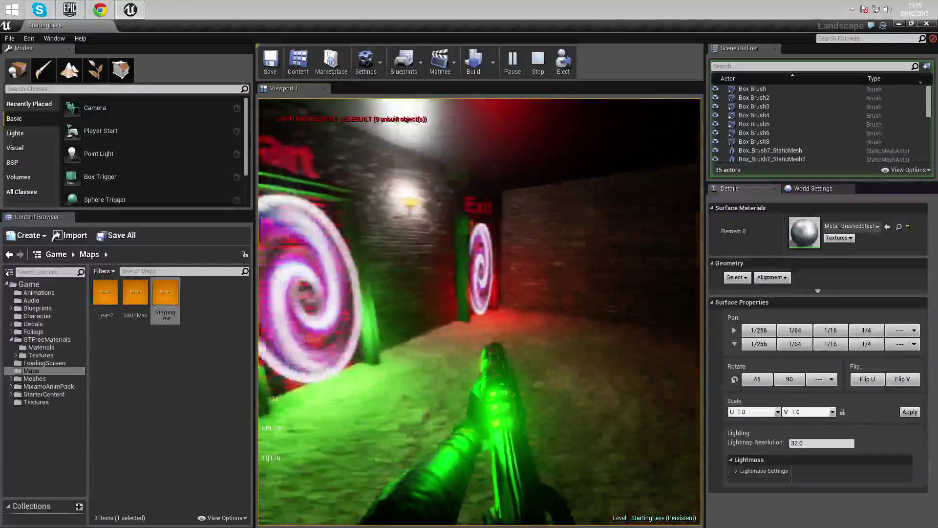
key(s)
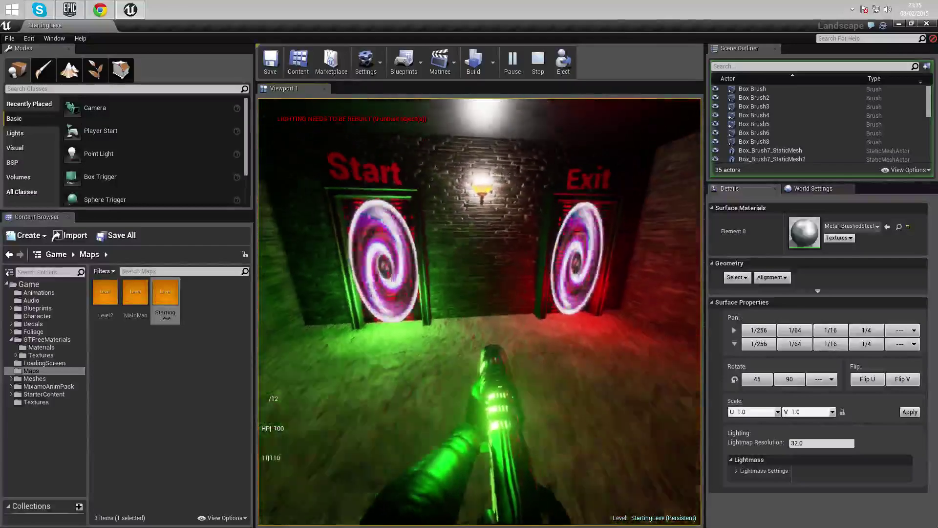
key(Escape)
Add a Directional Light to the level and select the grass landscape.
key(w)
mouse_move(537, 251)
right_down()
mouse_move(537, 342)
mouse_move(553, 317)
right_up()
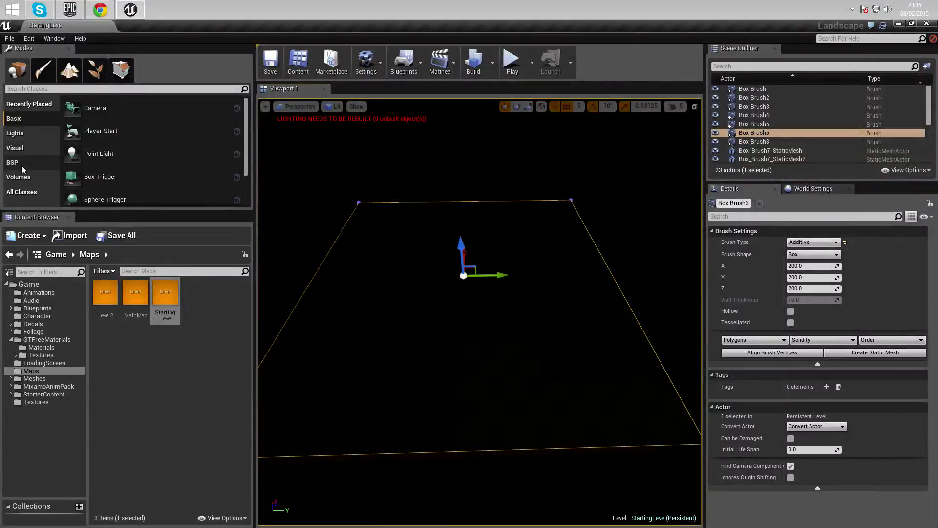
click(15, 133)
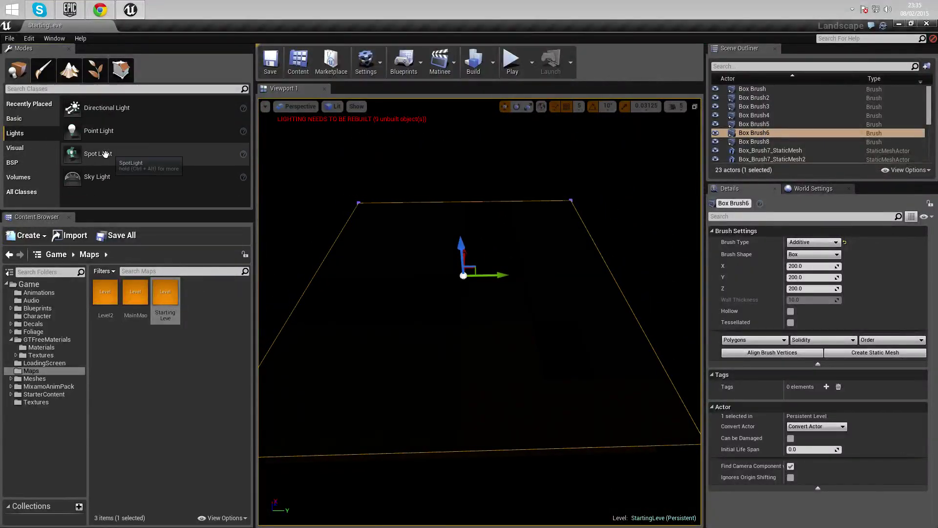
drag(79, 109, 634, 187)
right_drag(634, 187, 570, 244)
click(495, 290)
mouse_move(494, 290)
right_down()
mouse_move(498, 274)
mouse_move(507, 283)
right_up()
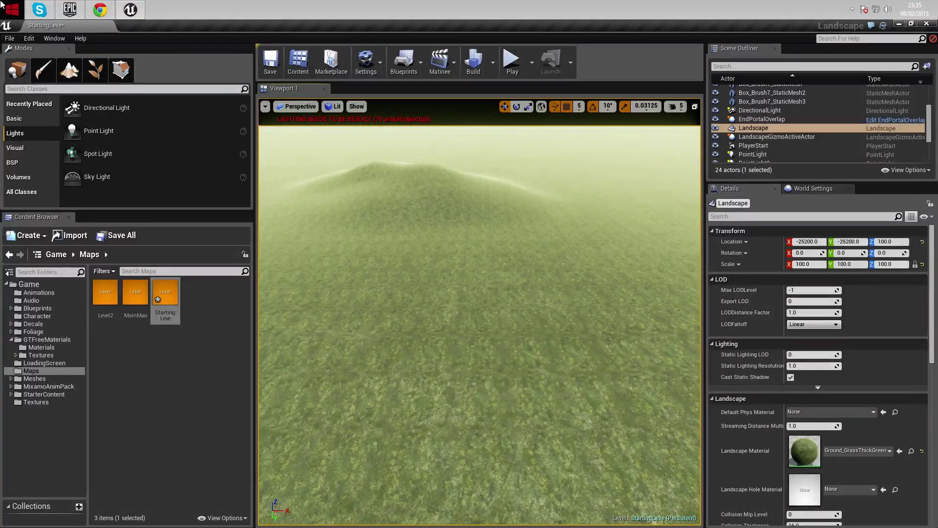
Switch to File Explorer and open the PortalSprites folder inside Pictures on the Media (G:) drive.
click(12, 9)
click(135, 264)
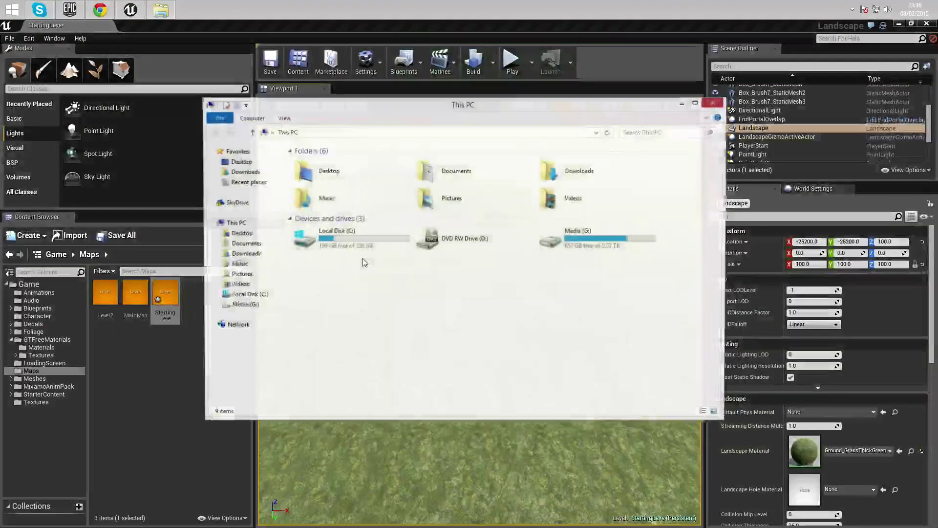
double_click(575, 239)
click(320, 196)
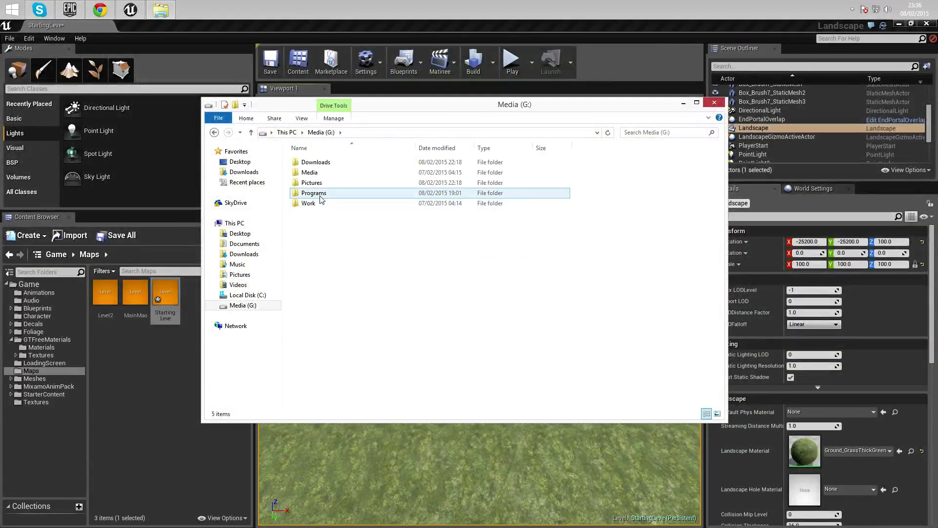
double_click(320, 194)
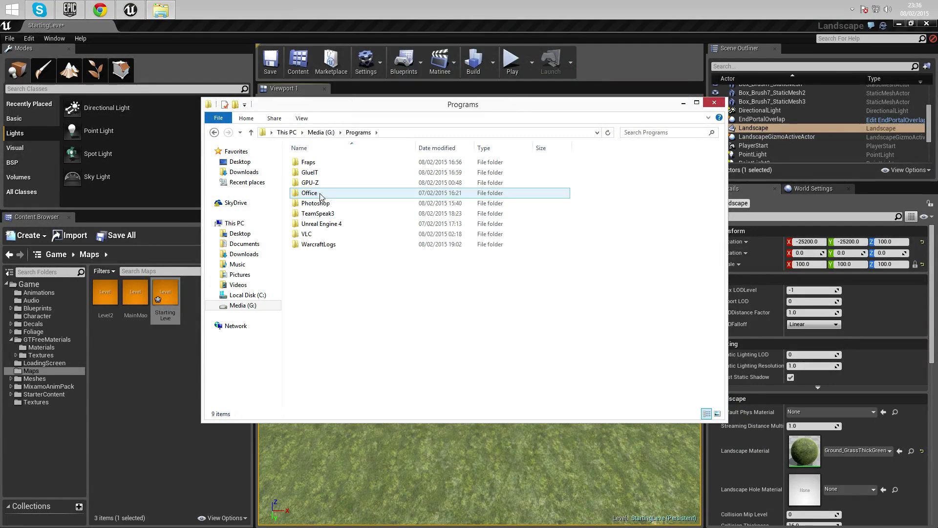
click(321, 133)
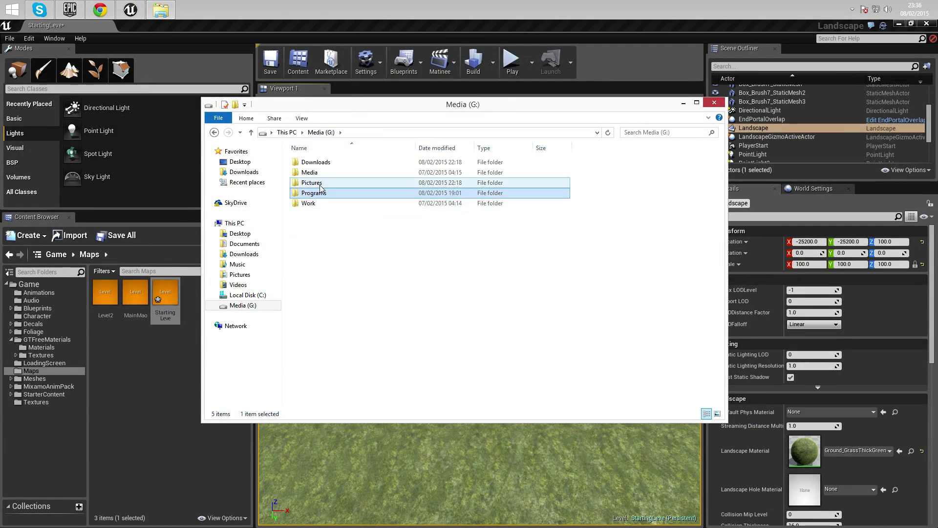
double_click(320, 185)
double_click(331, 206)
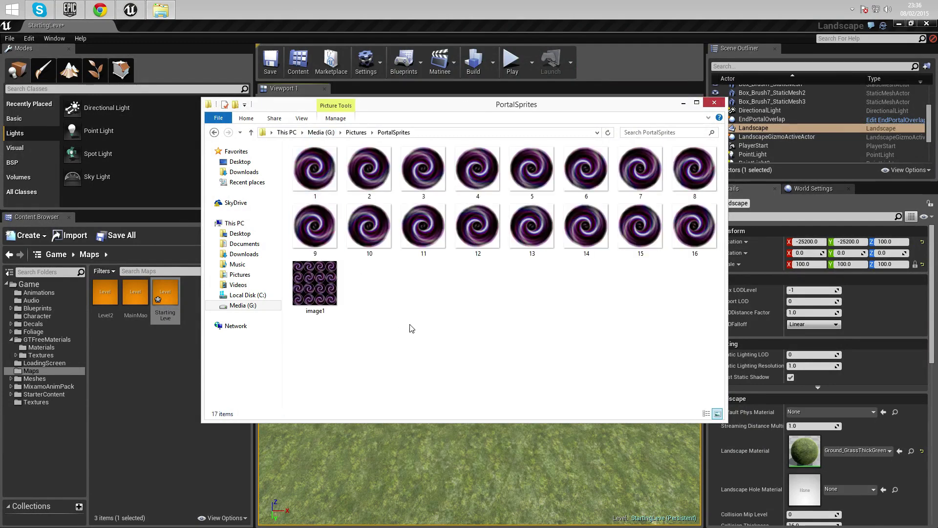
Compare portal sprite images 1 and 2 in the PortalSprites folder.
click(315, 171)
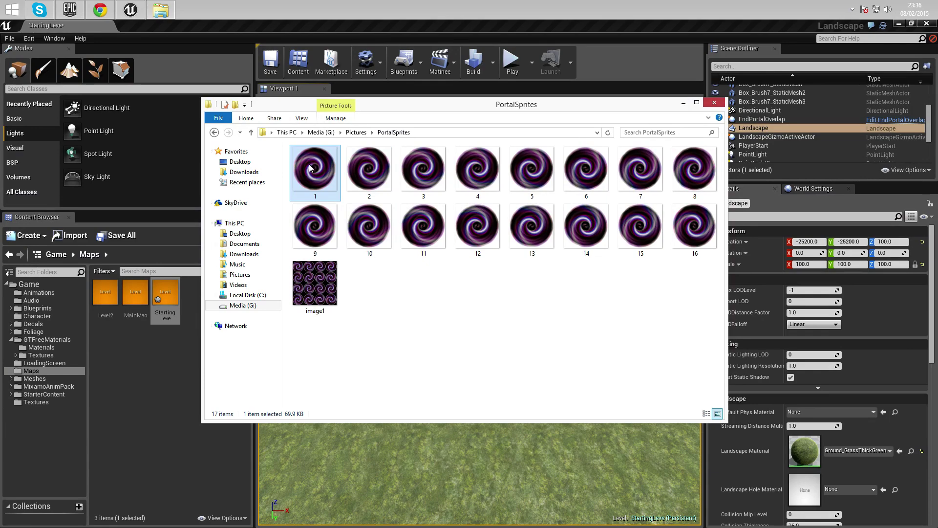
click(371, 174)
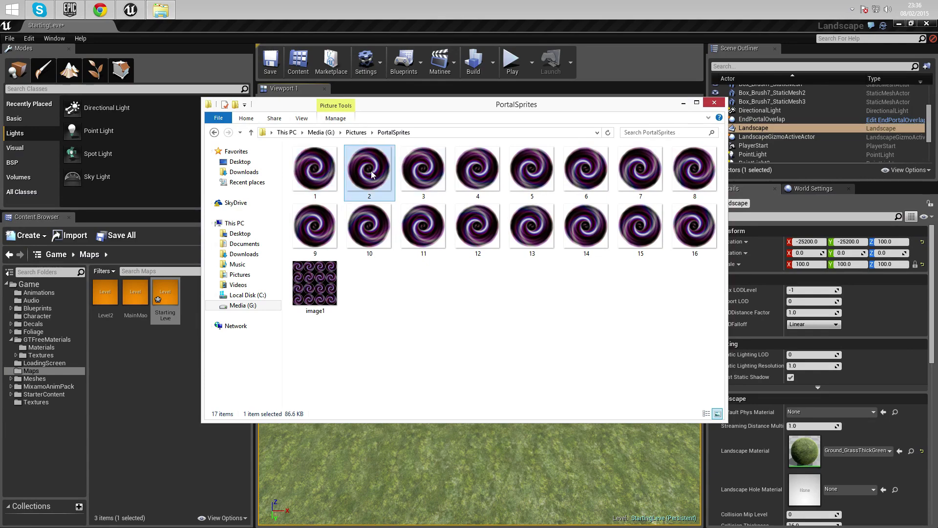
click(317, 175)
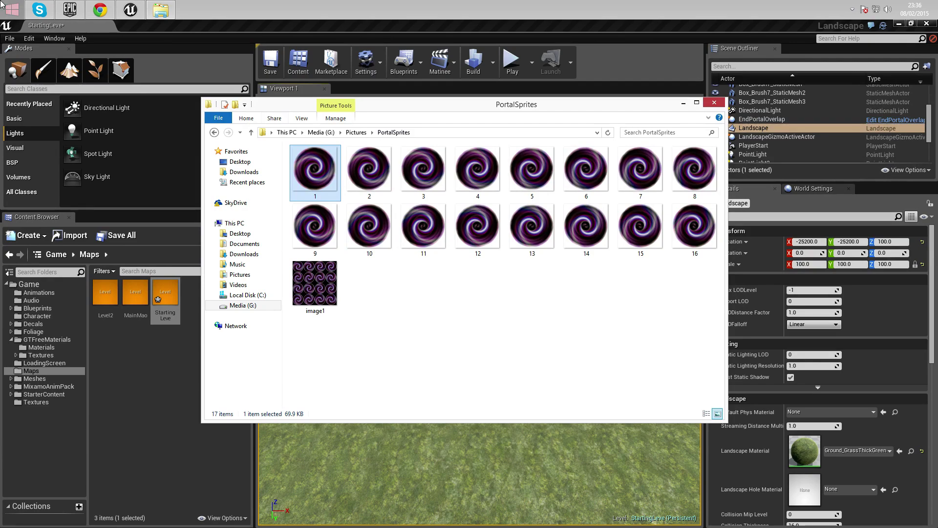
Launch Photoshop, open portal sprite 1.png in it and undo the stray brush mark.
key(super)
key(super)
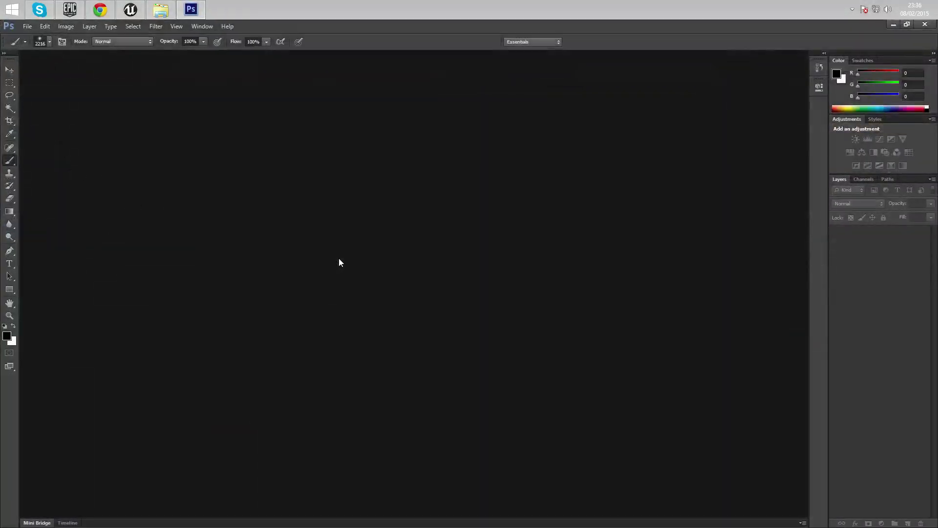
key(alt+Tab)
drag(309, 179, 299, 46)
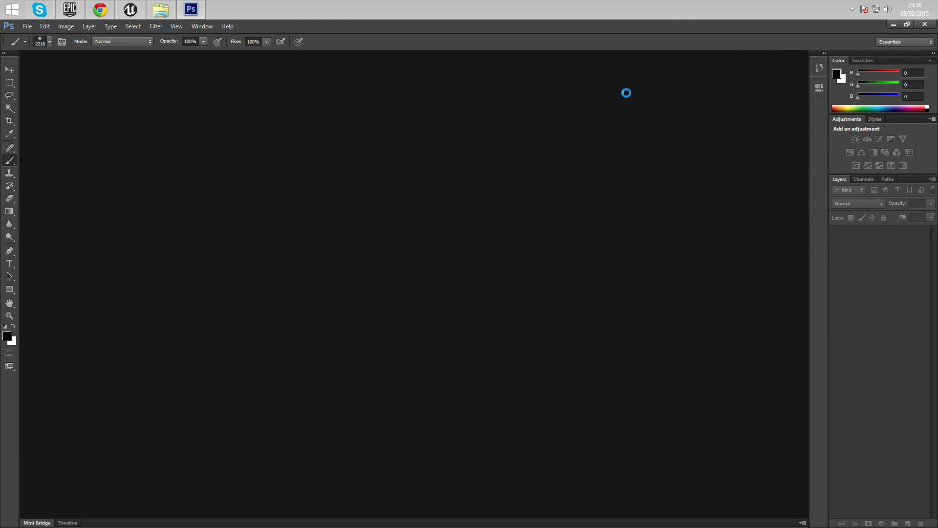
click(414, 253)
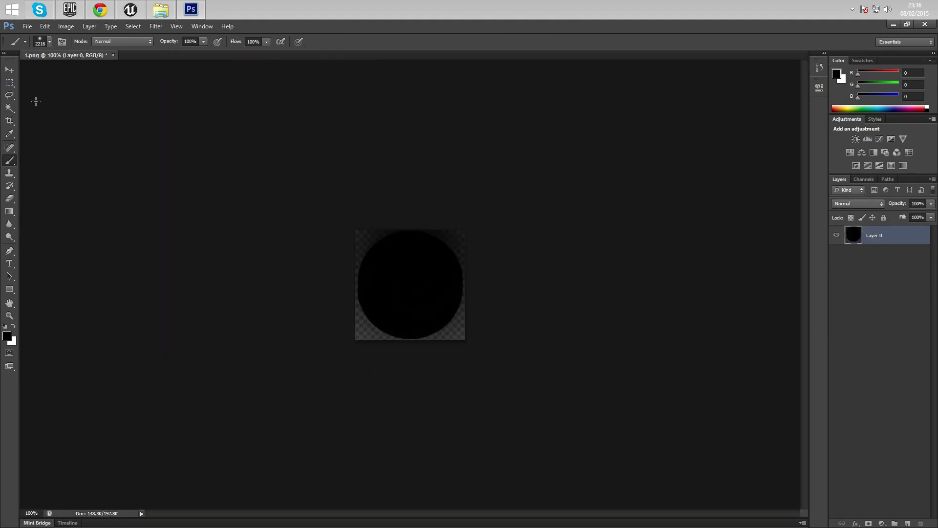
key(ctrl+z)
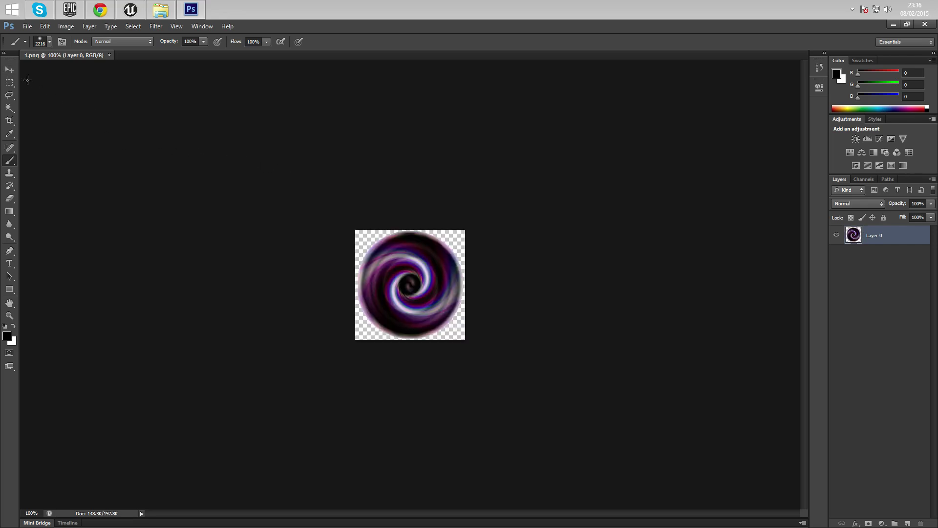
Rotate the portal layer about 22 degrees clockwise with Free Transform.
click(8, 70)
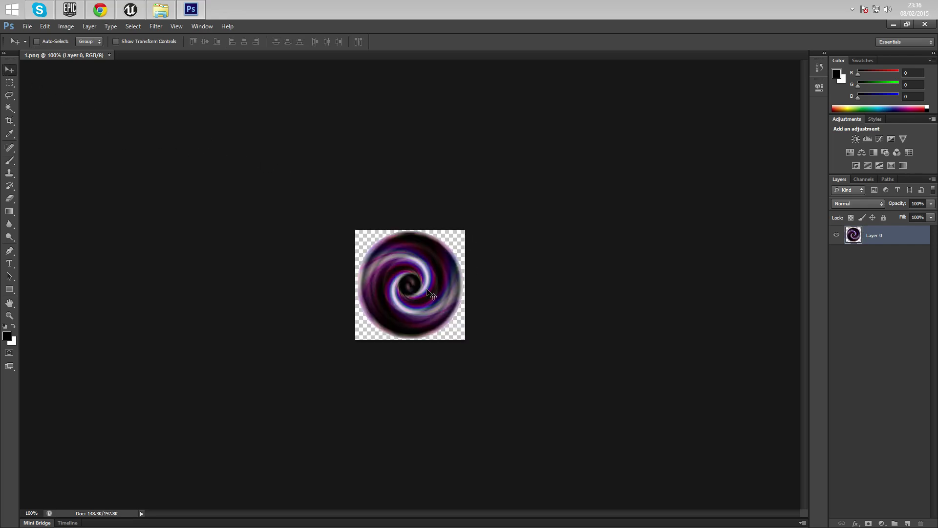
key(ctrl+t)
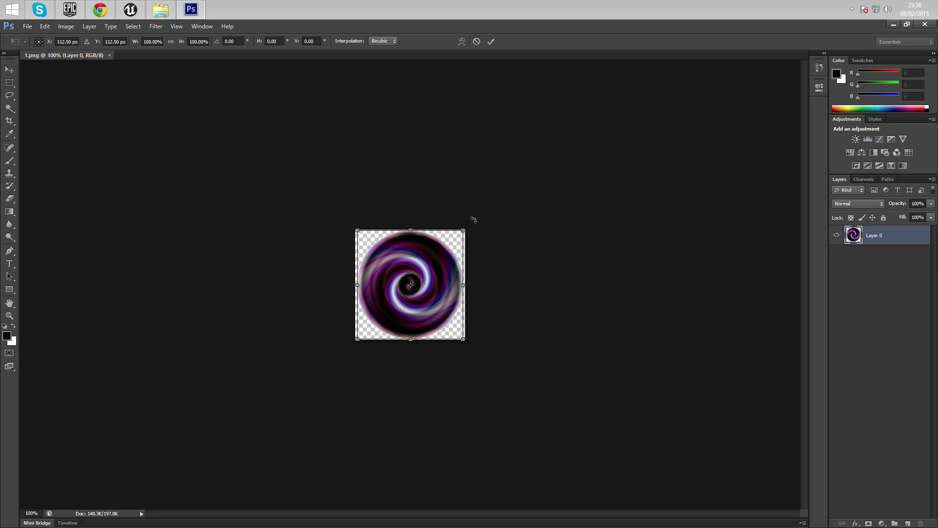
drag(473, 220, 498, 246)
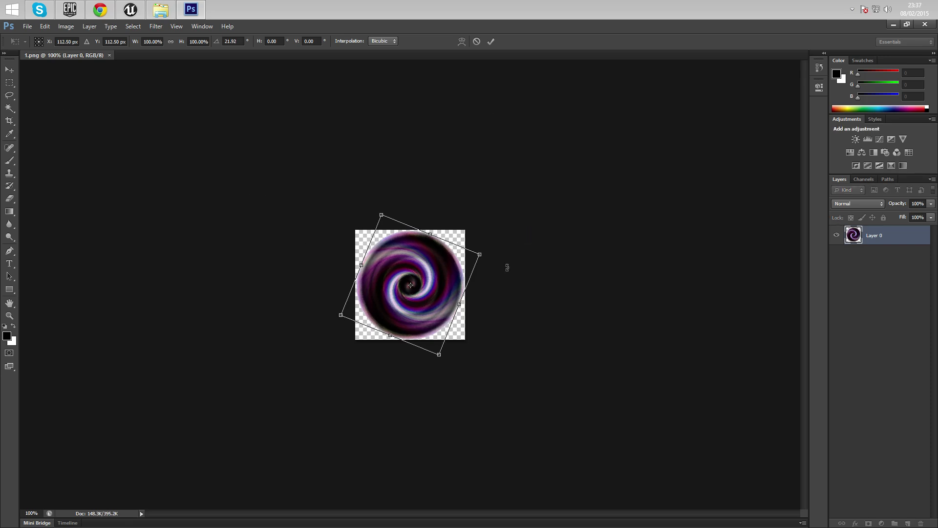
Quit Photoshop without applying the portal layer's transformation.
click(925, 24)
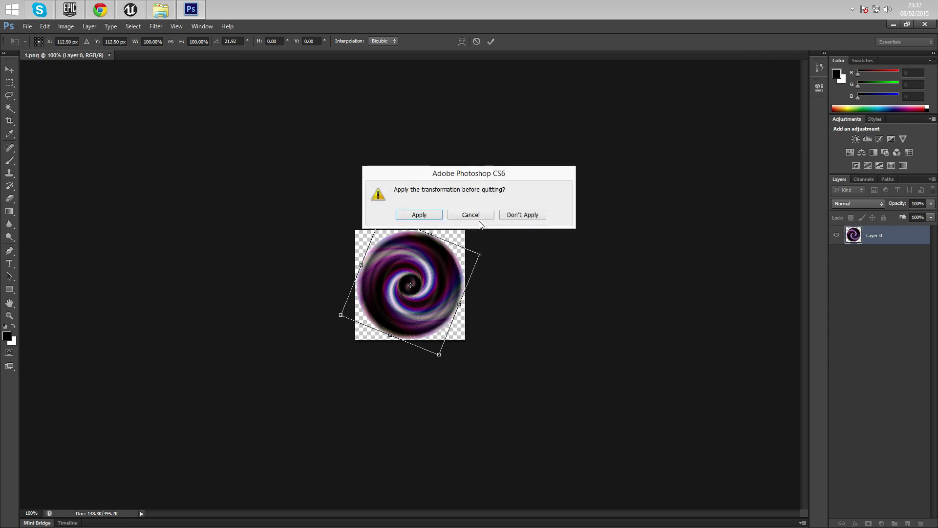
click(471, 215)
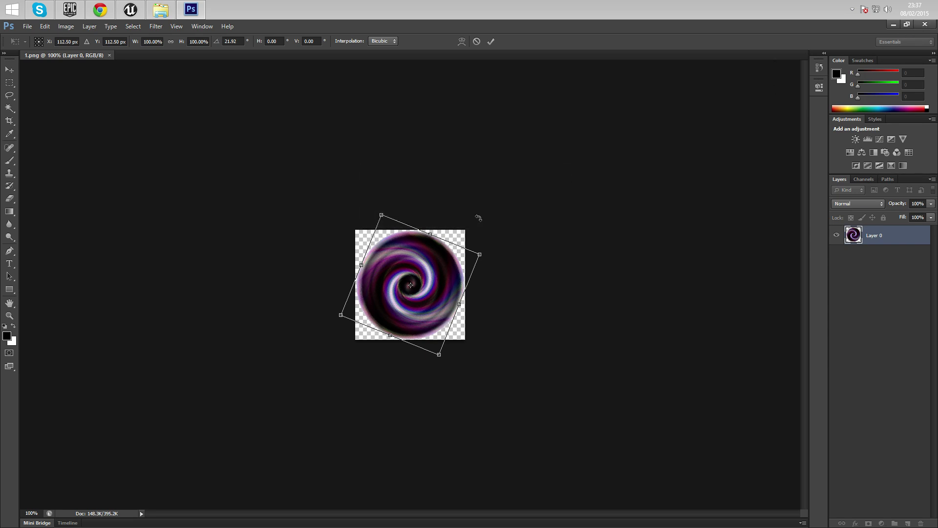
click(925, 24)
click(521, 213)
Highlight the portal sprite frames 1 to 16, clear the selection and reposition the PortalSprites window.
click(303, 190)
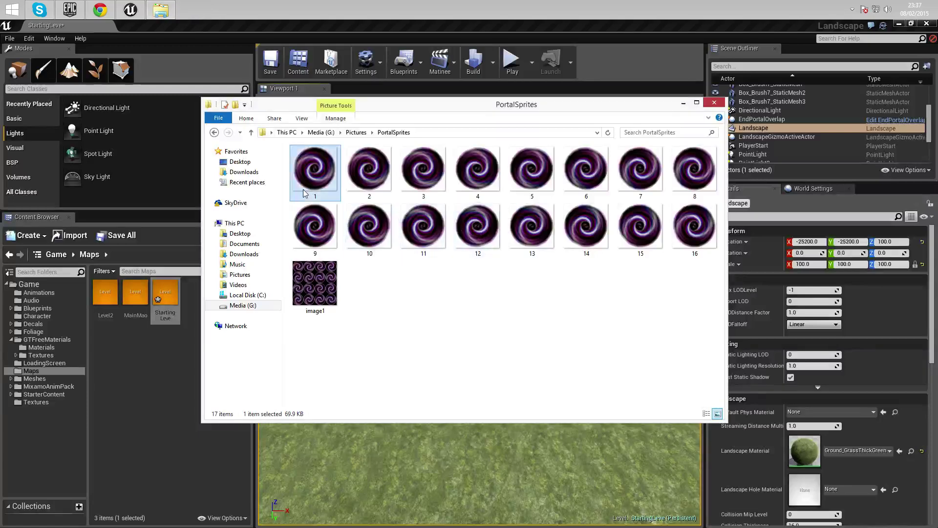
shift+click(682, 215)
click(521, 283)
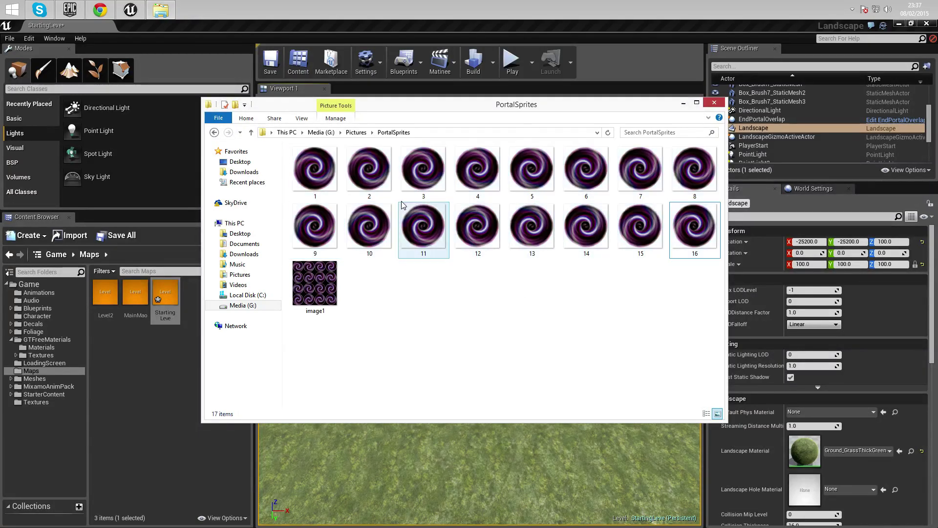
drag(446, 109, 408, 158)
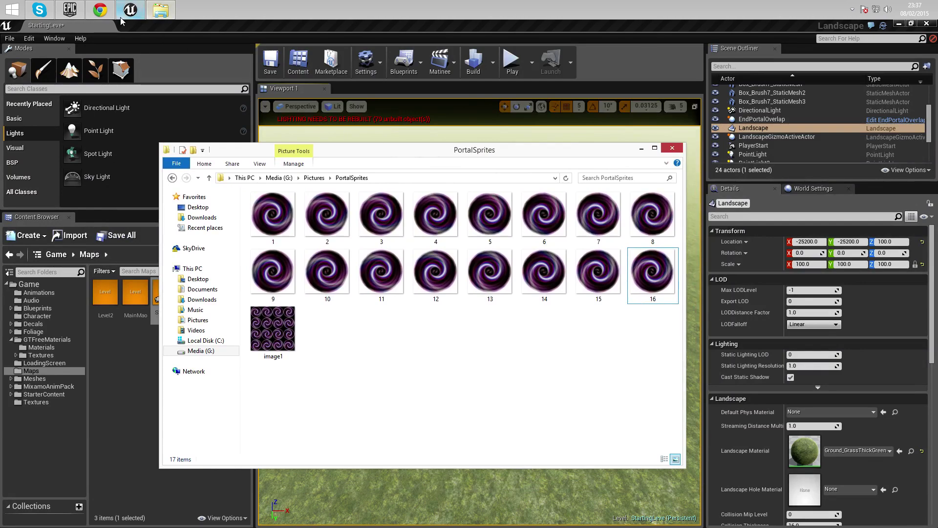
Switch to Chrome, review the Varcade download page for the Glueit sprite sheet maker, and minimize the browser.
click(100, 11)
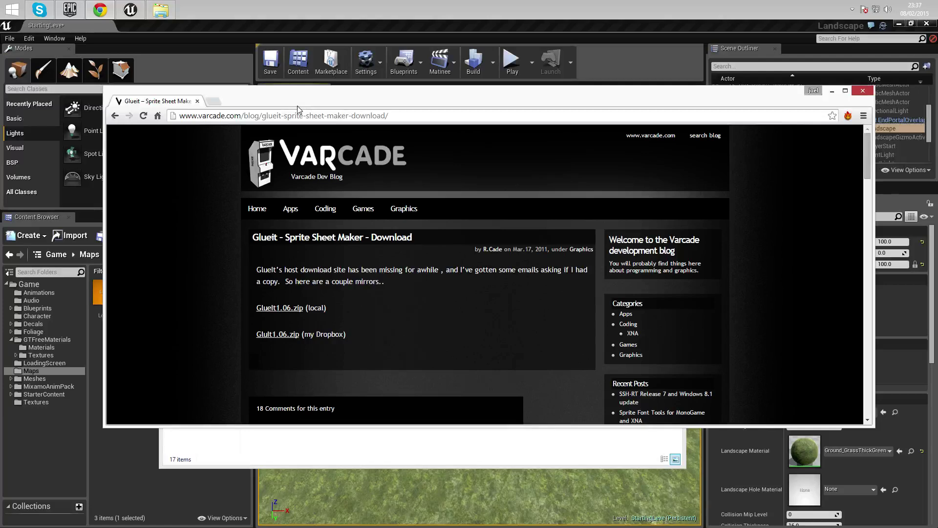
drag(297, 105, 312, 91)
click(393, 101)
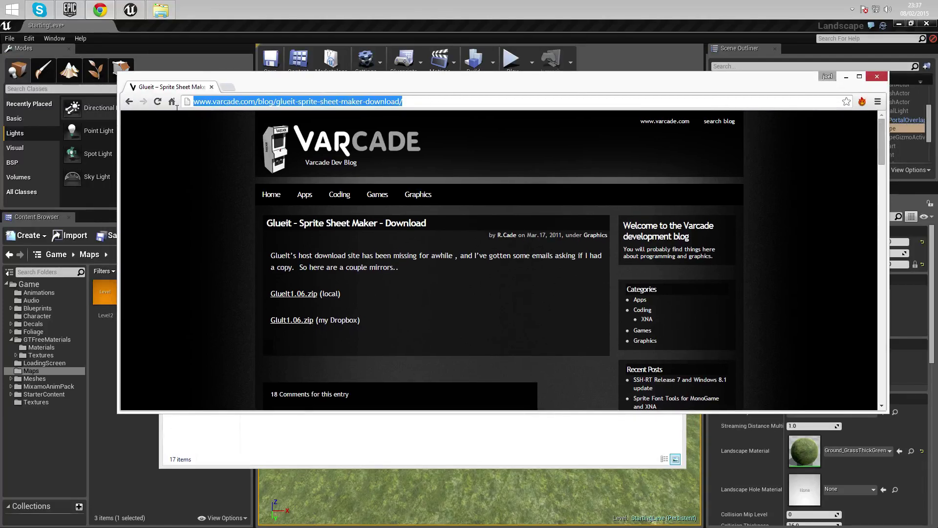
click(191, 188)
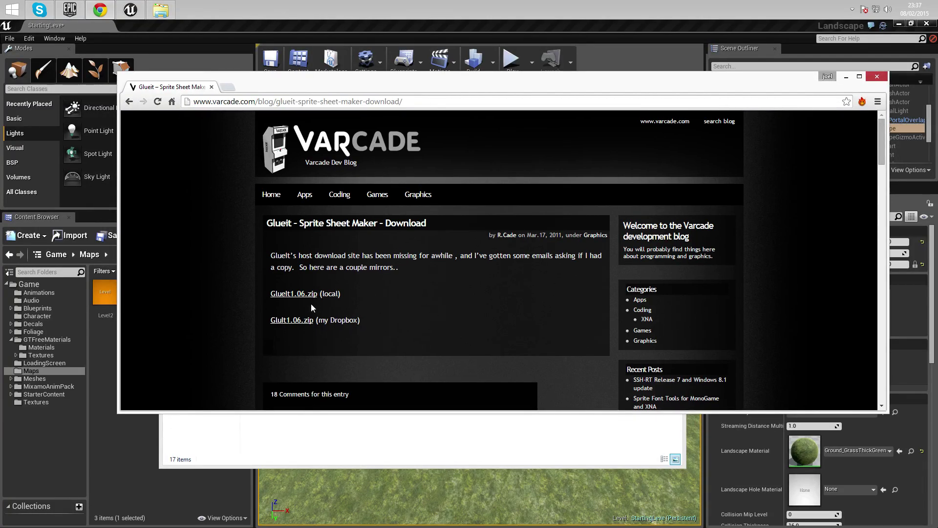
click(846, 77)
Return to File Explorer and open the GlueIT folder inside Programs on the Media (G:) drive.
click(161, 10)
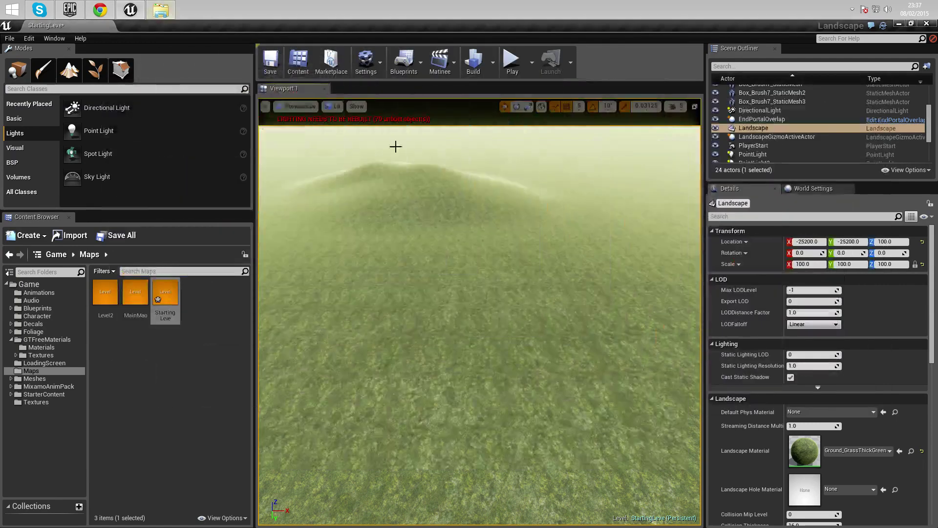
click(162, 10)
key(super)
key(super)
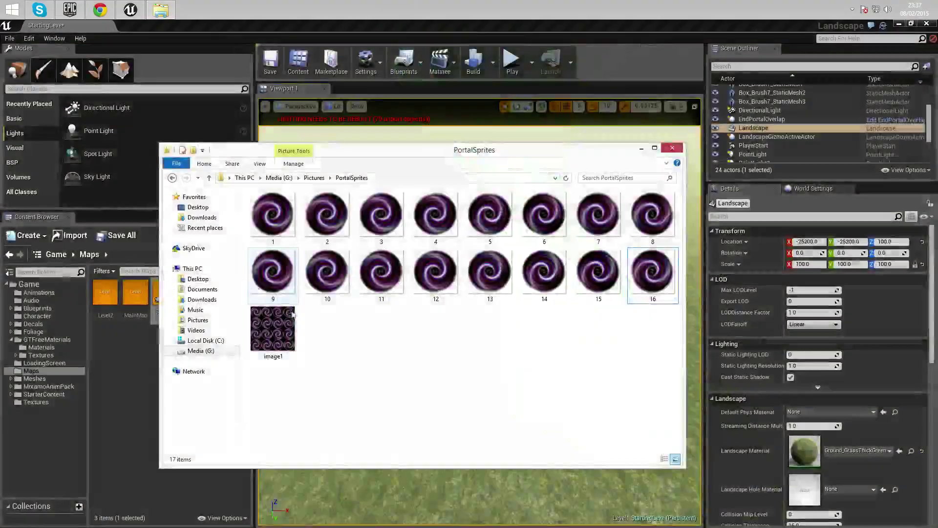
click(200, 351)
double_click(292, 238)
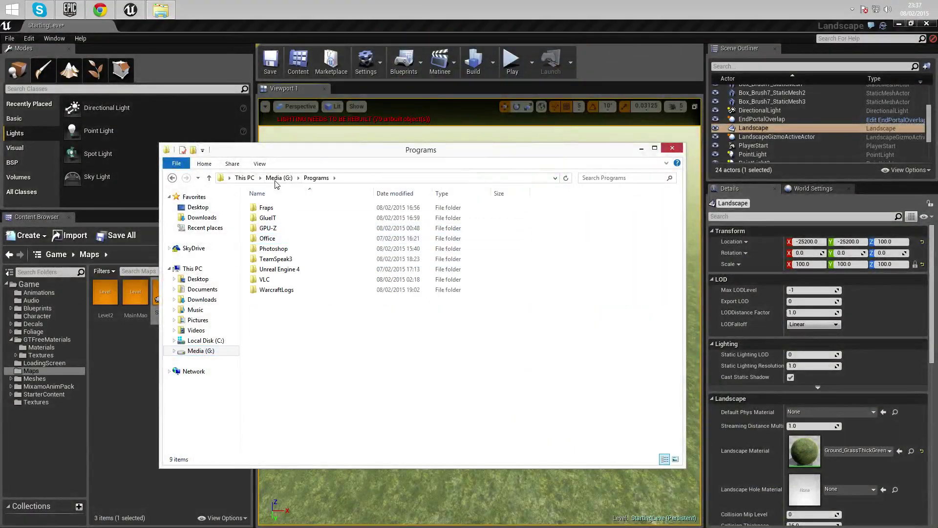
click(281, 220)
double_click(282, 220)
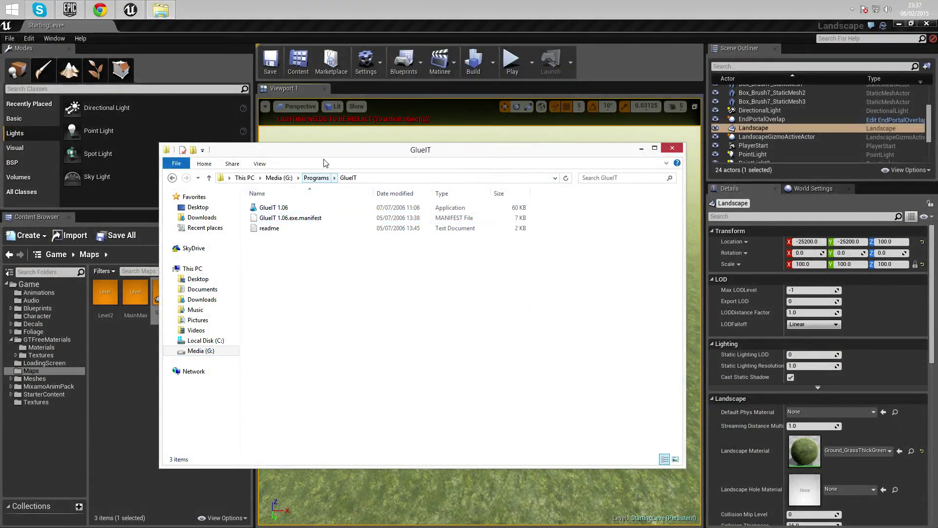
Run GlueIT 1.06 from its folder, minimize File Explorer and reposition the GlueIT window.
drag(325, 151, 340, 150)
double_click(298, 208)
click(500, 286)
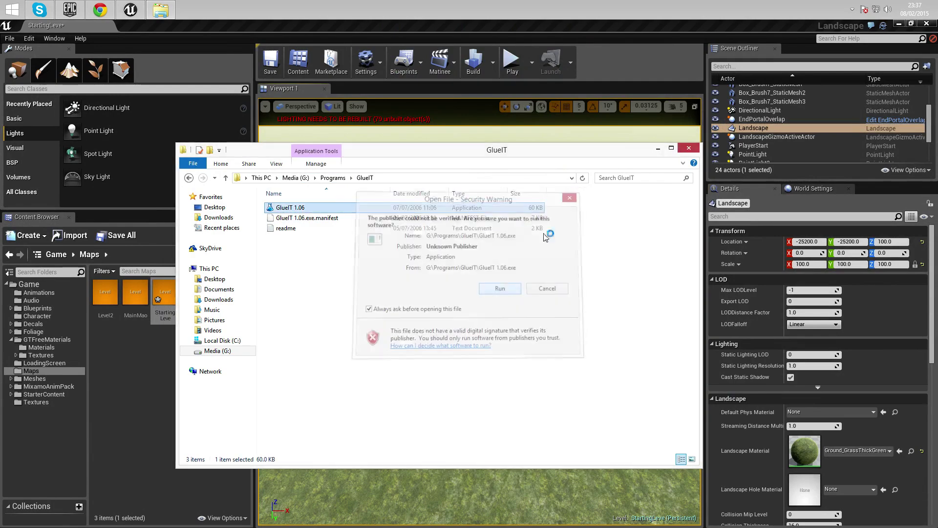
click(657, 149)
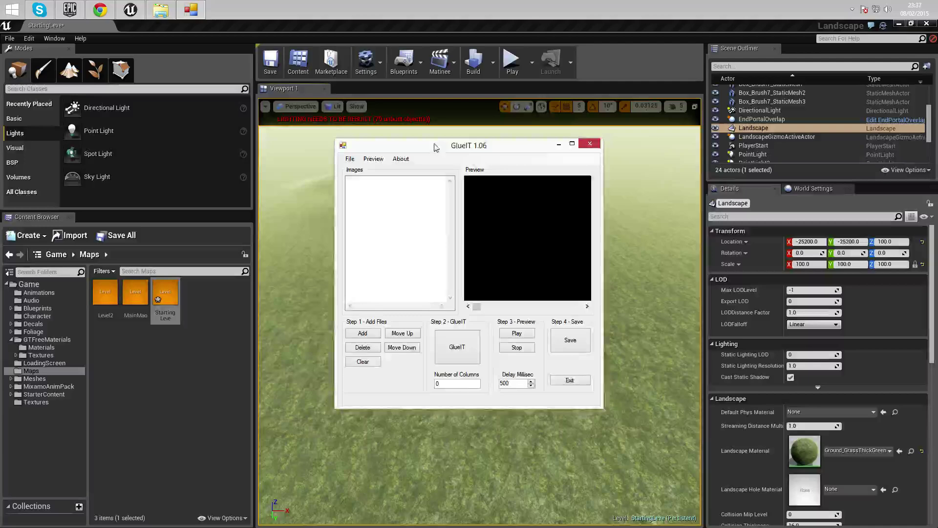
drag(436, 145, 400, 124)
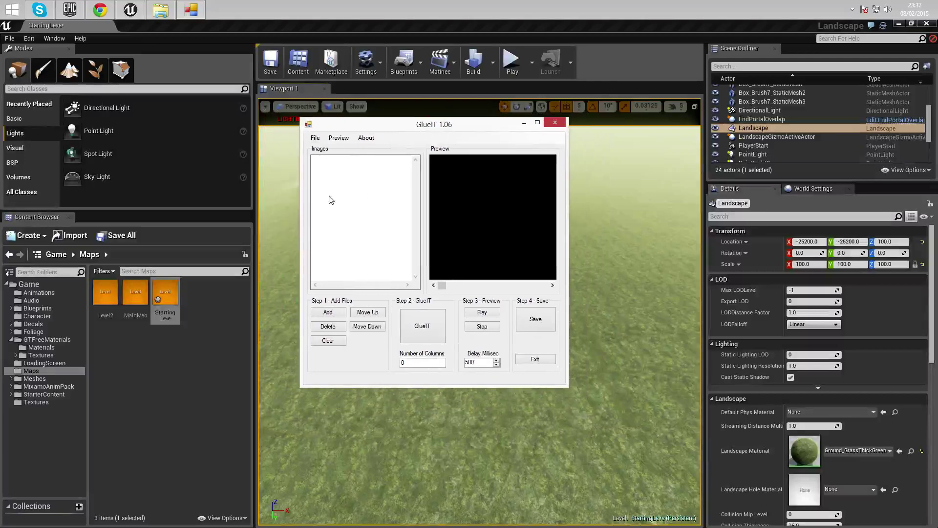
Return to File Explorer, open Pictures > PortalSprites on the Media (G:) drive, and place the window beside GlueIT.
click(161, 11)
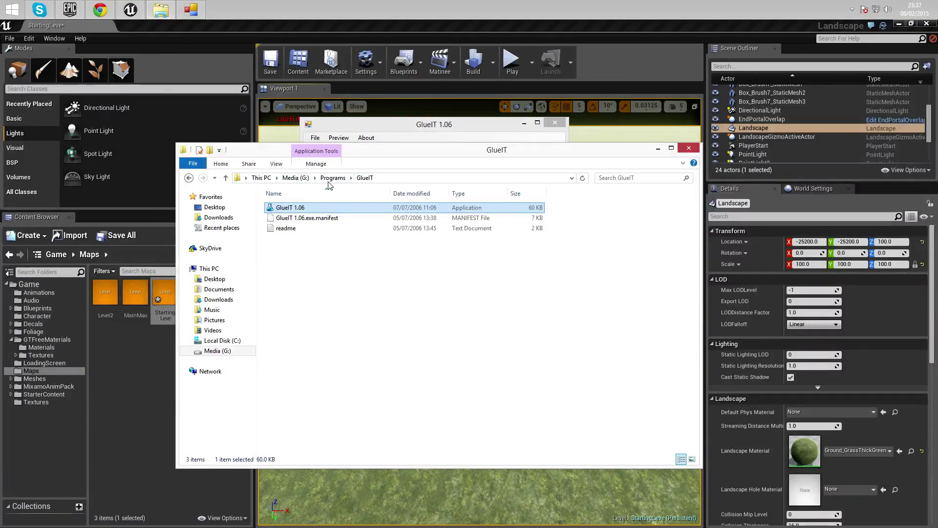
click(296, 178)
double_click(286, 228)
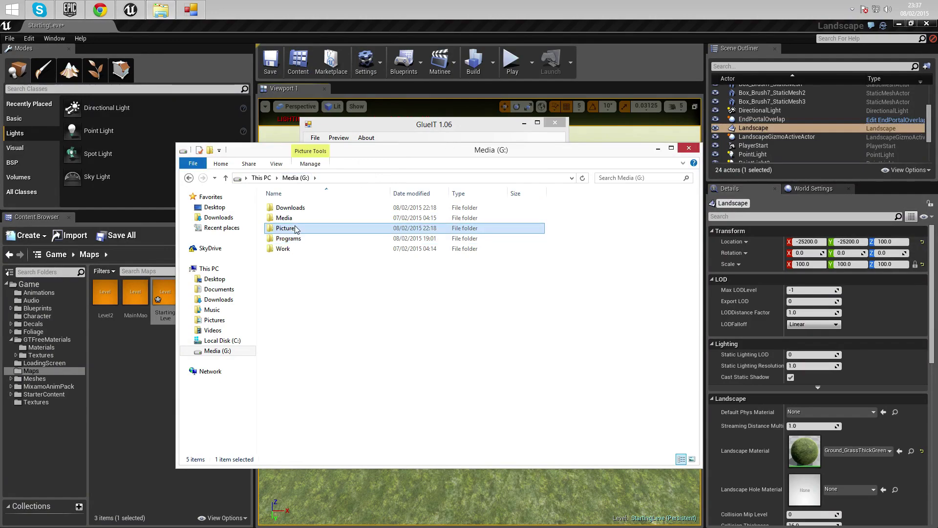
drag(489, 144, 585, 255)
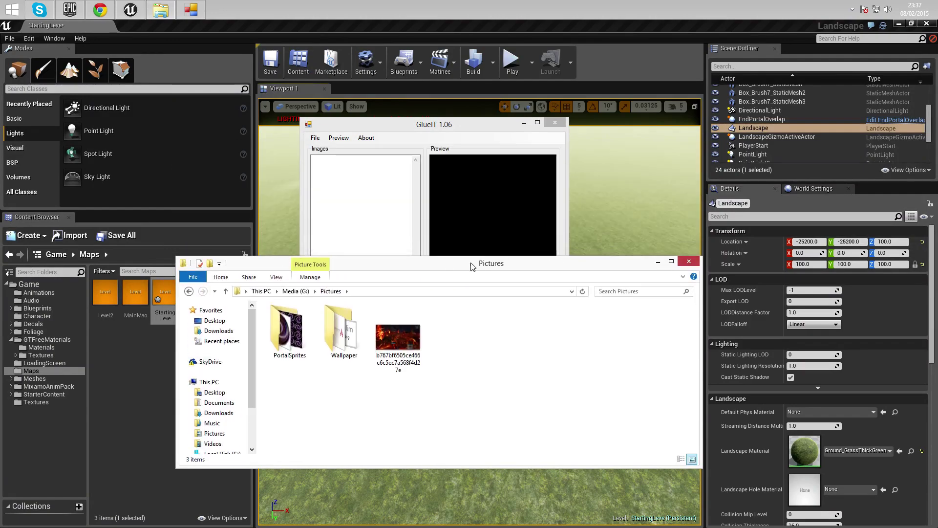
drag(471, 264, 760, 269)
double_click(565, 337)
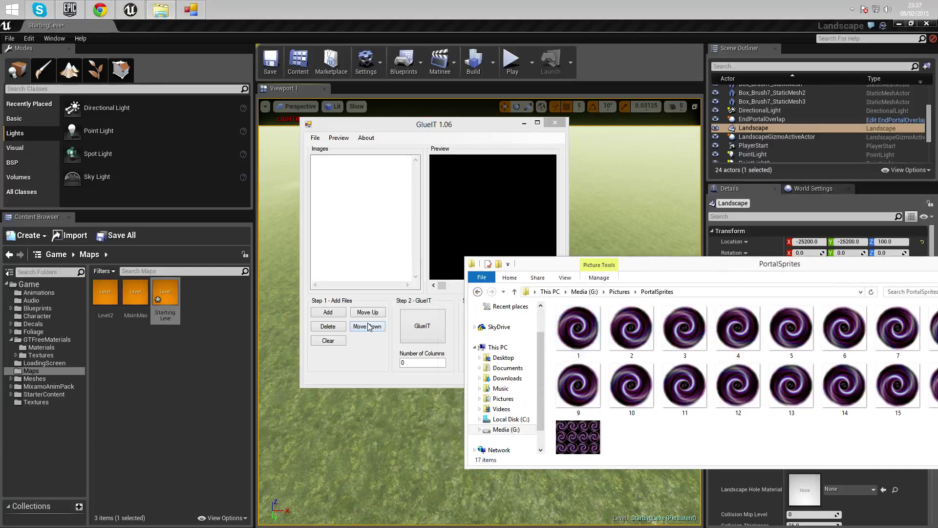
Add the portal frames 1 to 16 to GlueIT's image list and move the GlueIT window clear of the folder.
click(327, 313)
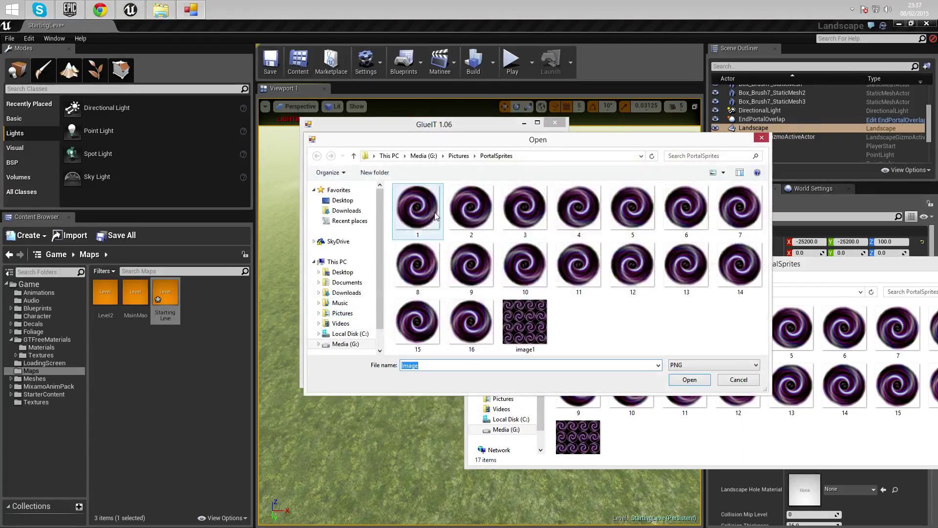
click(408, 211)
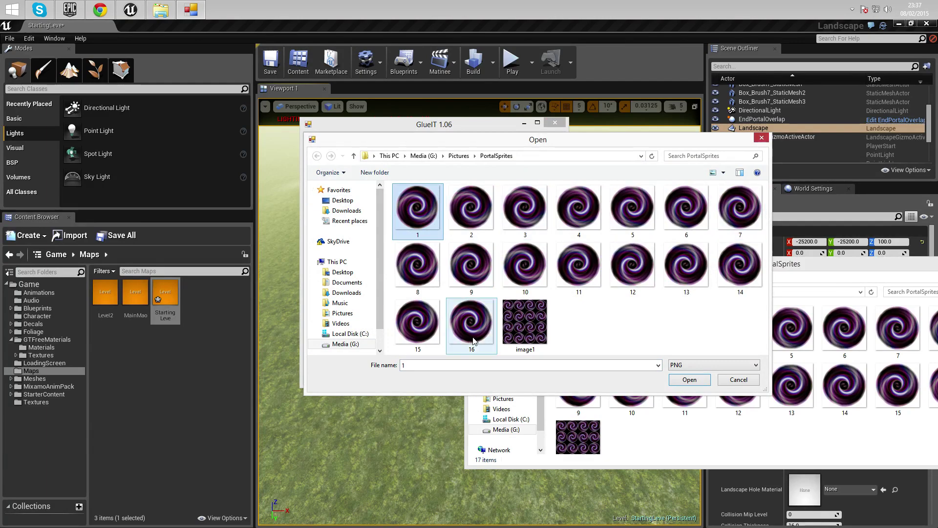
shift+click(454, 341)
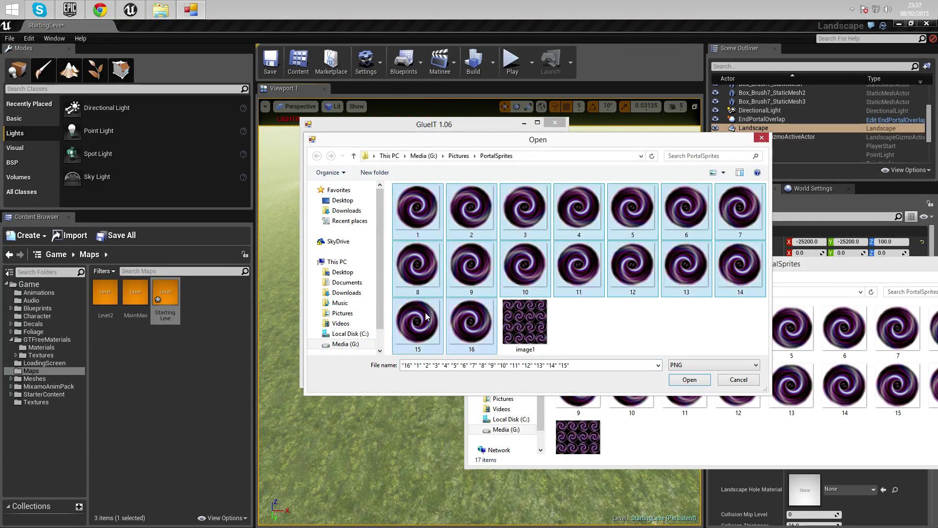
click(697, 385)
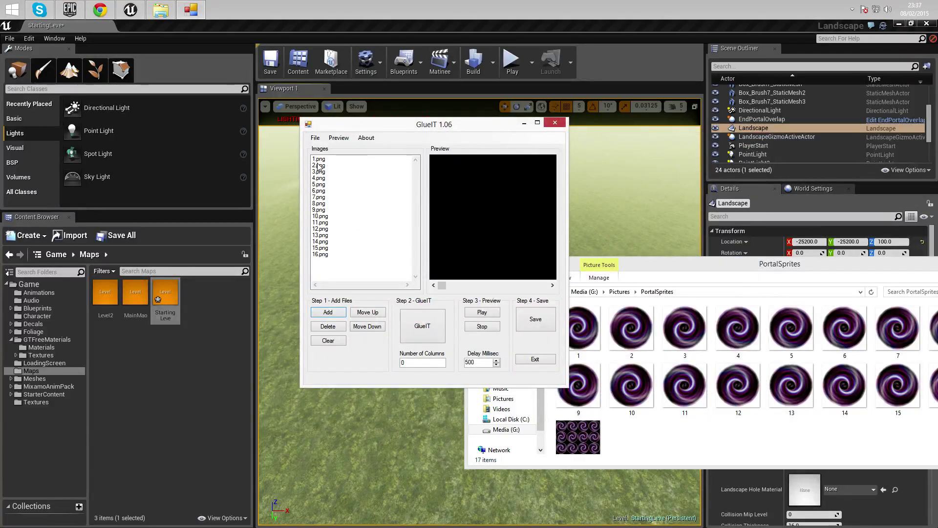
click(319, 161)
drag(427, 126, 311, 125)
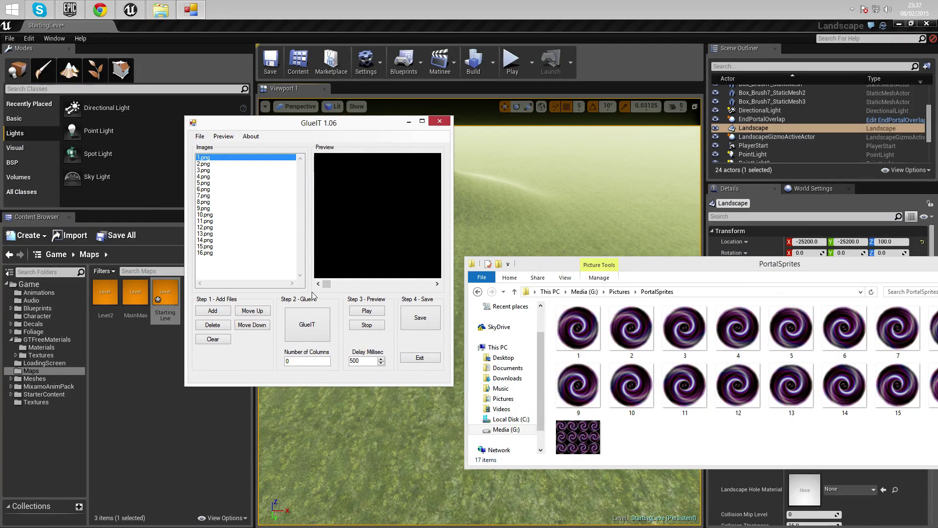
Glue the frames with the default column count, then set the number of columns to 4 and glue them again.
click(304, 323)
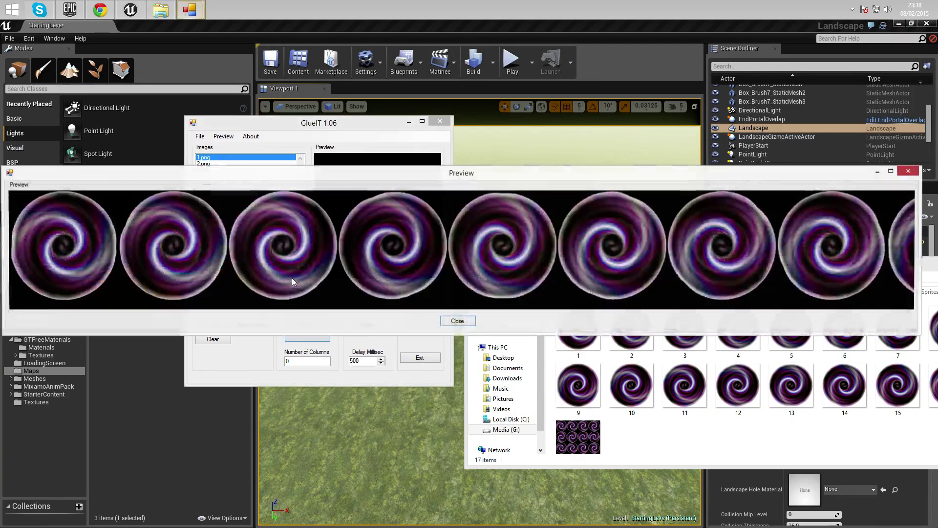
click(455, 321)
double_click(316, 364)
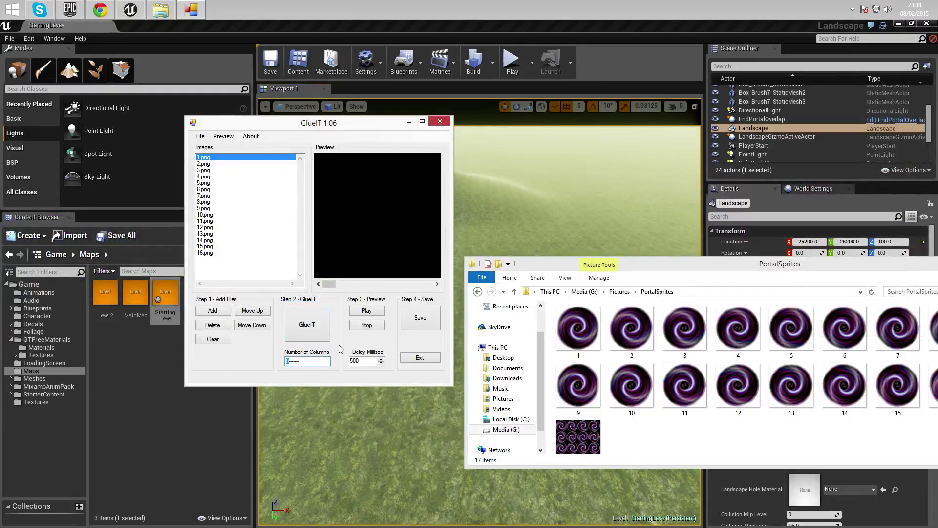
text(4)
click(318, 336)
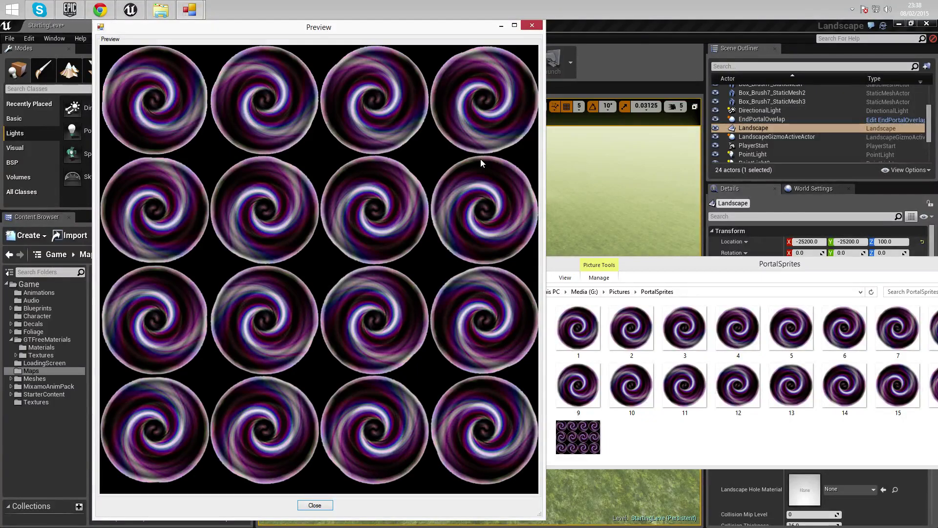
click(532, 26)
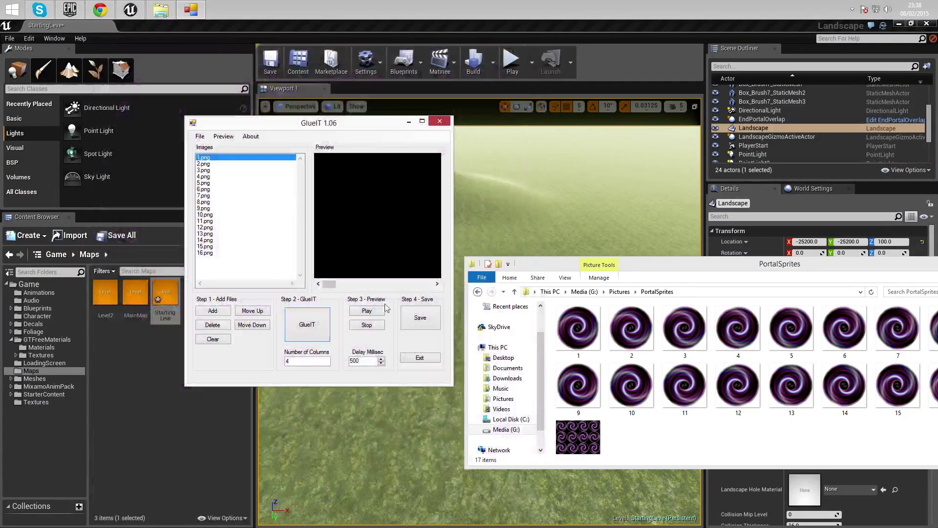
Play the animation preview with the delay set to 100 ms, and save the sprite sheet as image2 in PNG format.
click(368, 315)
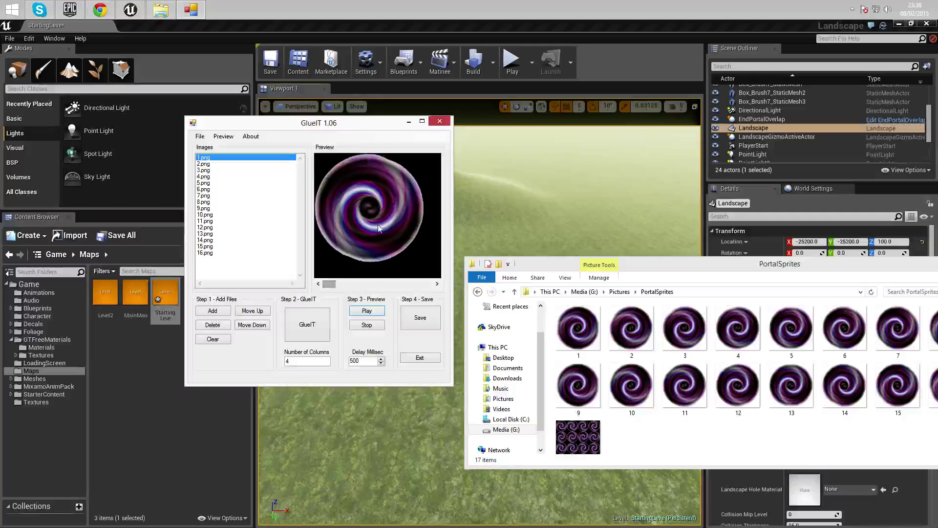
drag(375, 360, 345, 363)
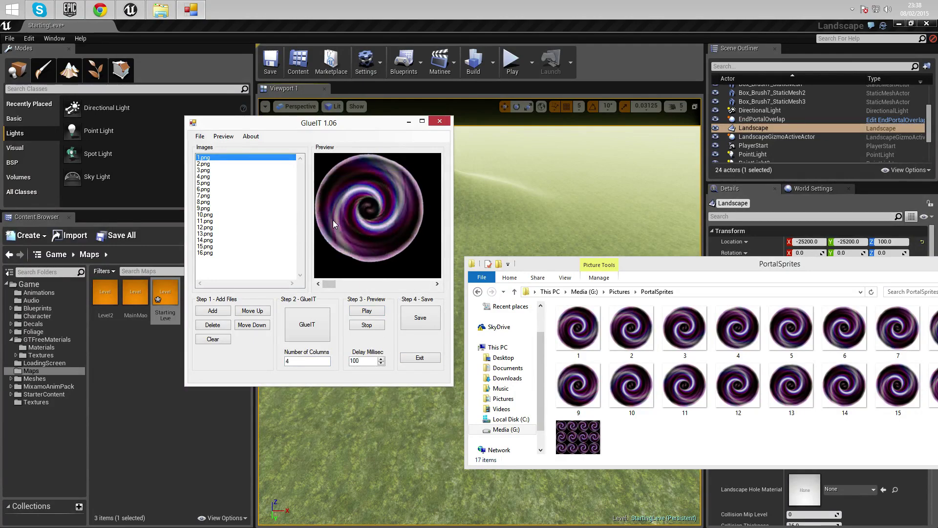
click(402, 320)
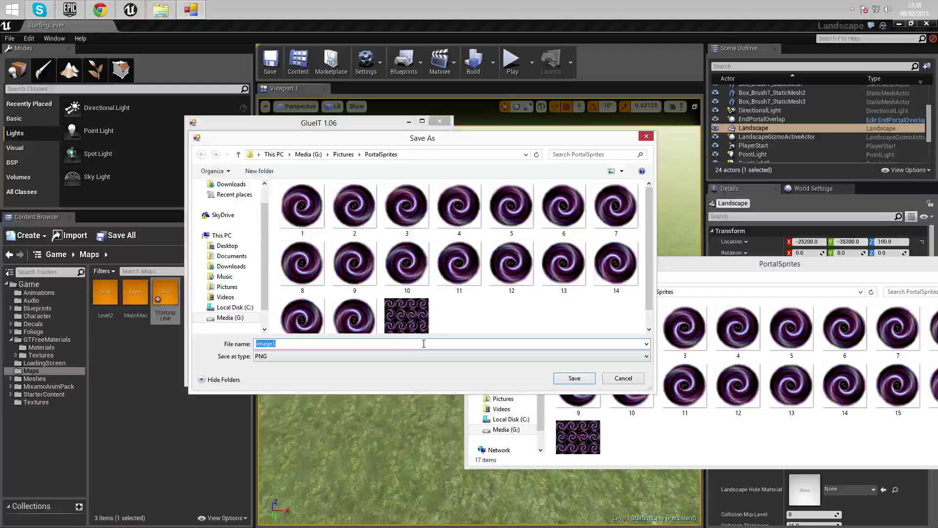
click(574, 378)
Bring the PortalSprites folder window forward and inspect the image1 and image2 sprite sheets.
drag(631, 268, 472, 202)
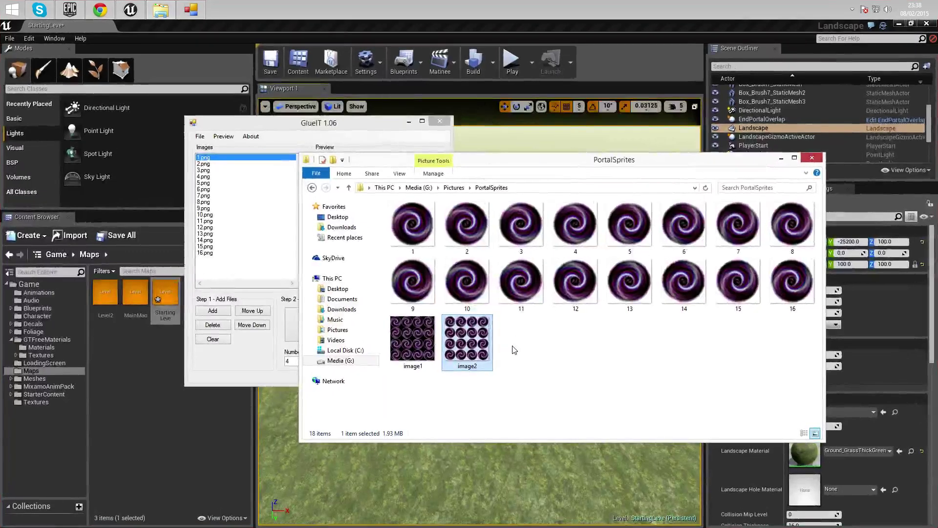
click(424, 360)
click(473, 348)
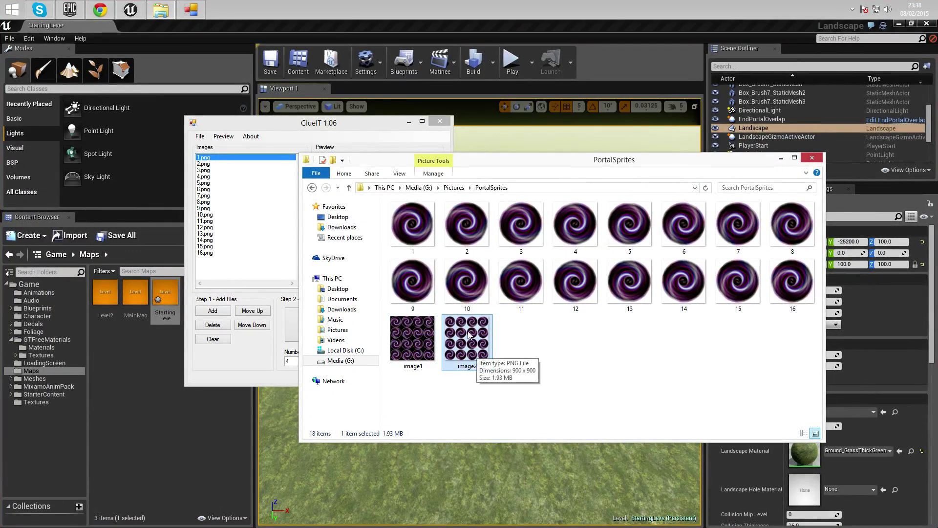
Launch Adobe Photoshop CS6 and open the image2 sprite sheet from the PortalSprites folder in it.
click(12, 9)
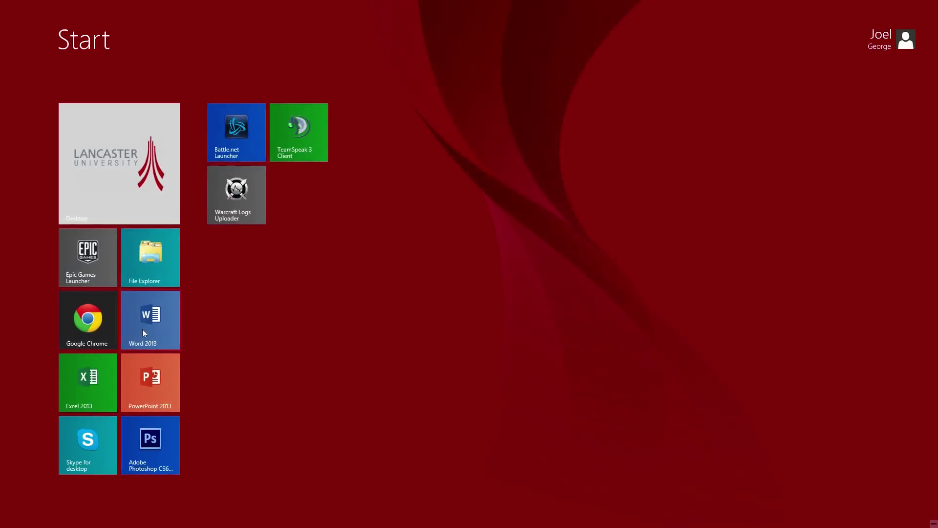
click(134, 457)
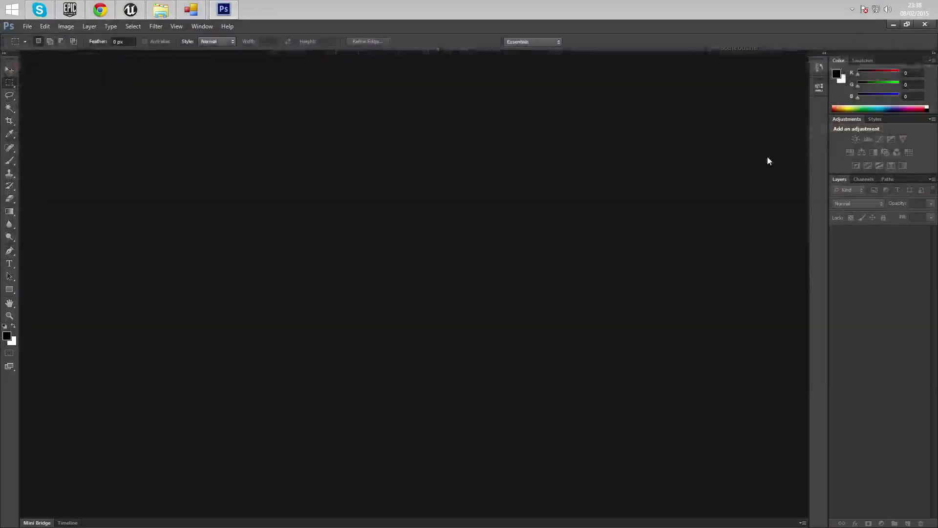
click(160, 9)
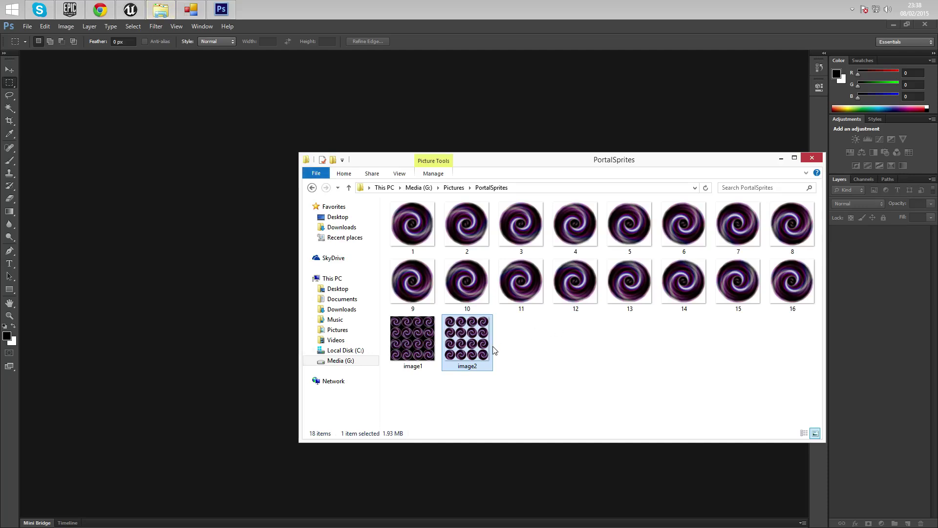
drag(493, 350, 384, 71)
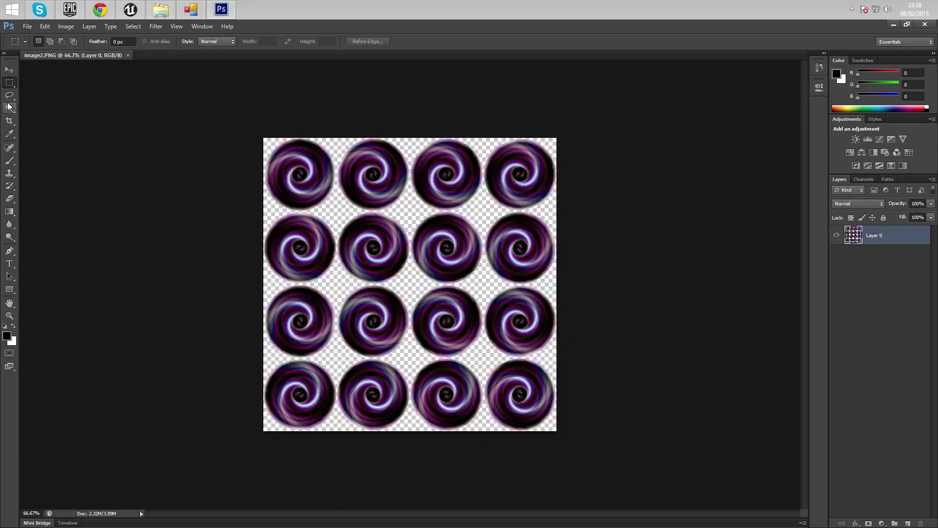
Duplicate Layer 0 within the image2 document under the default name Layer 0 copy.
right_click(882, 237)
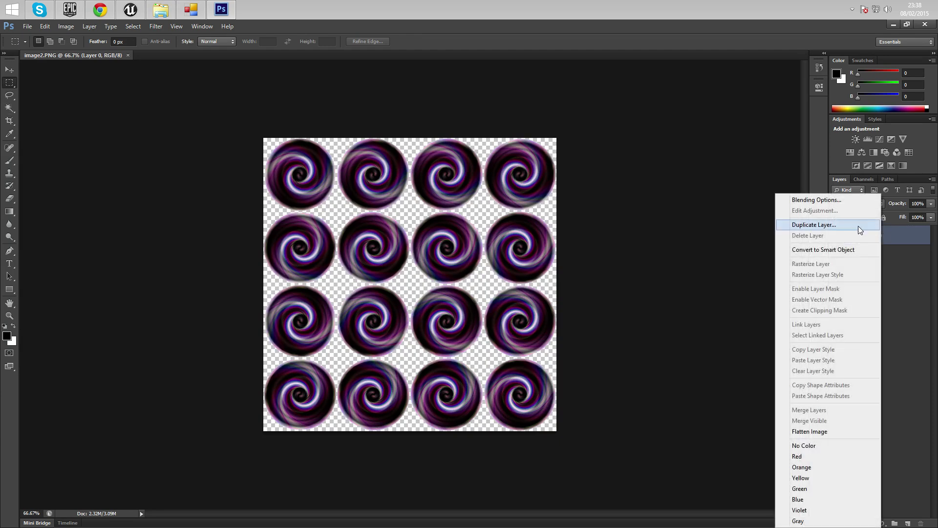
click(836, 225)
click(556, 158)
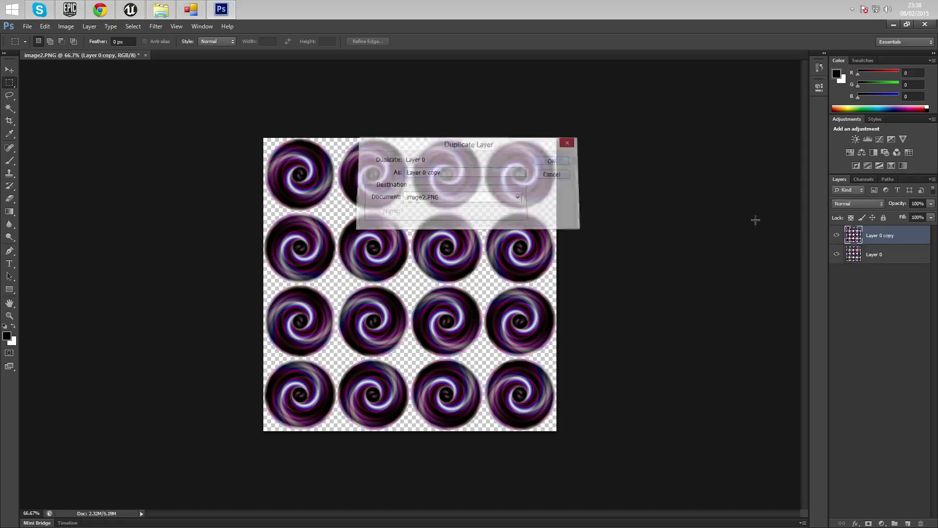
Paint the original Layer 0 solid black with the 2216 px Brush to form a background, and reselect Layer 0 copy.
click(881, 260)
click(8, 162)
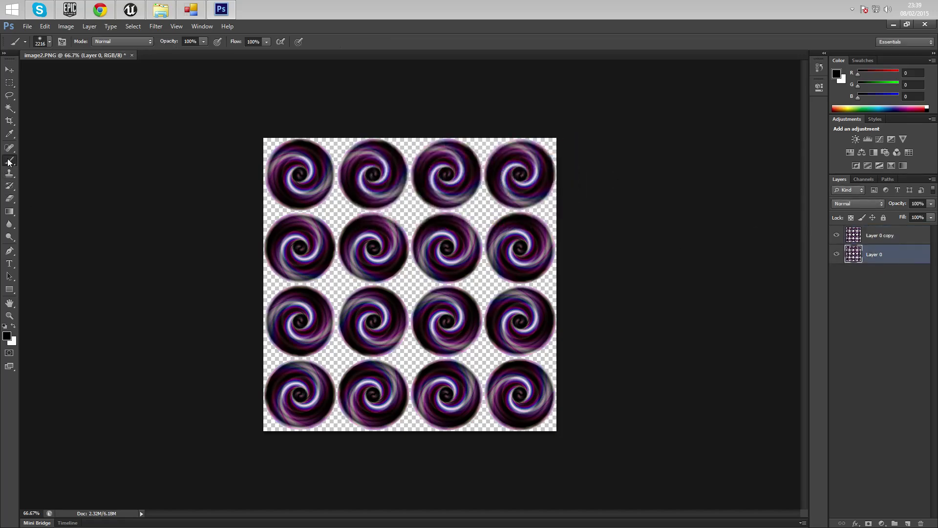
click(421, 337)
click(377, 329)
click(356, 332)
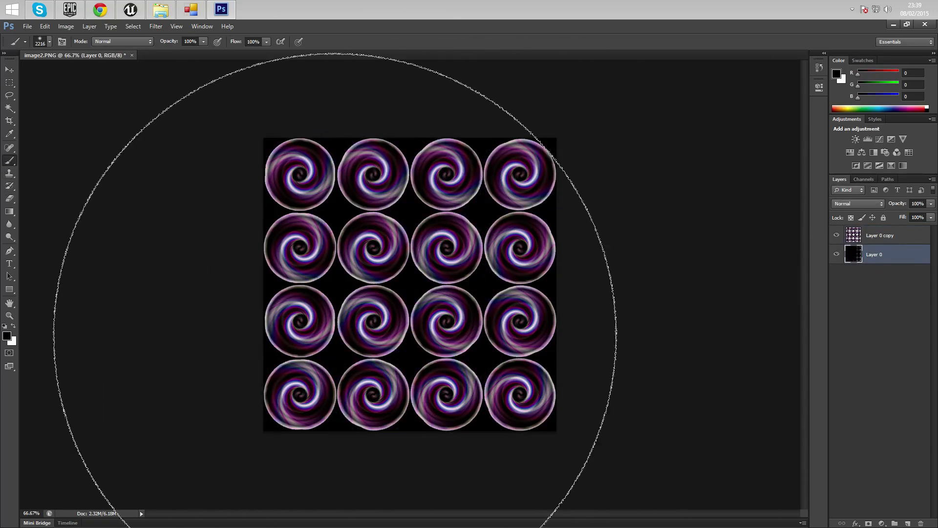
click(10, 83)
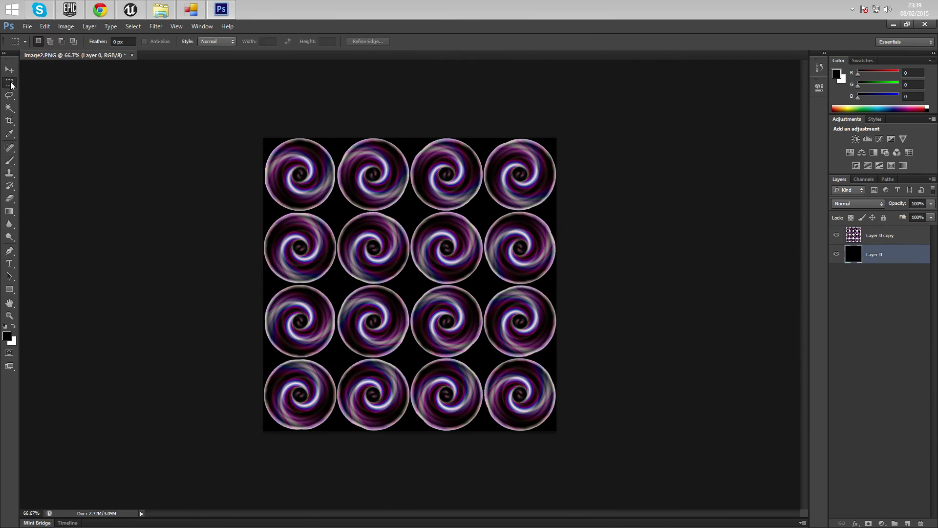
click(866, 237)
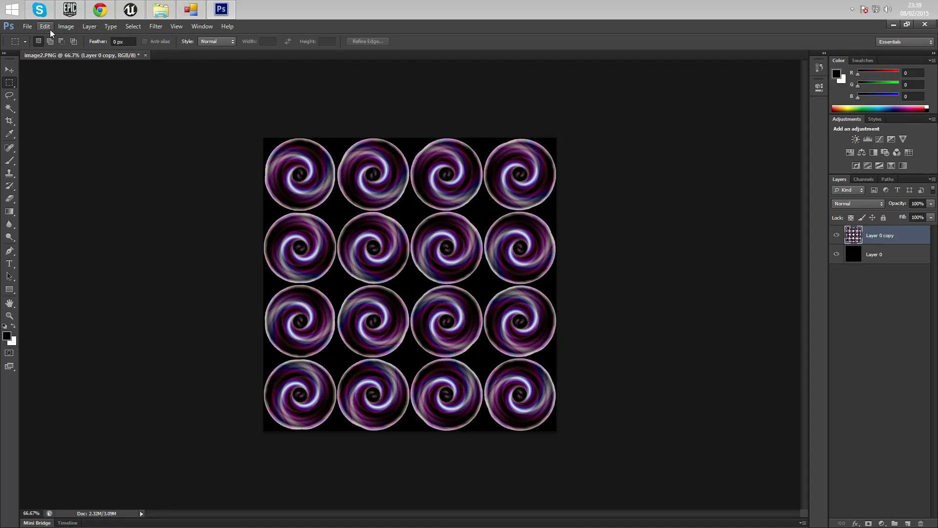
Save the black-background sprite sheet as a PNG over the existing image2 in PortalSprites, with Smallest / Slow compression and no interlacing.
click(28, 27)
click(46, 141)
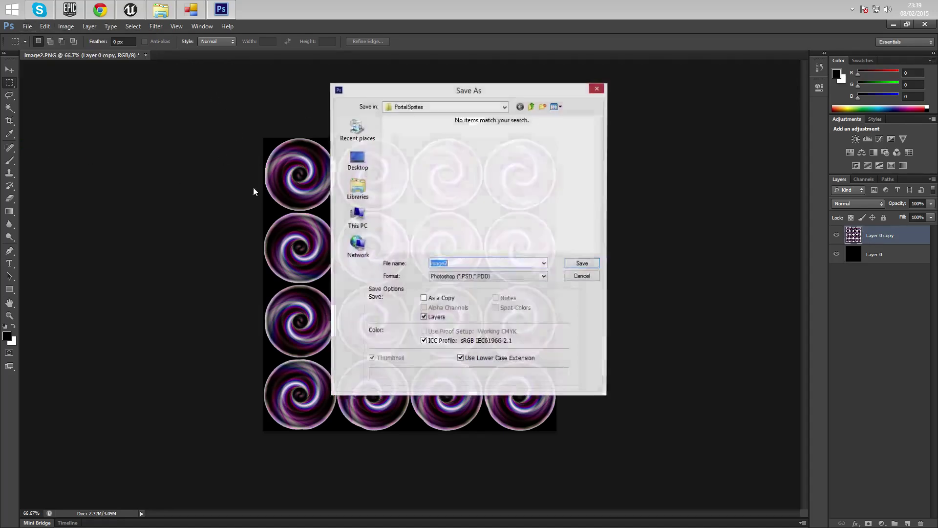
click(442, 276)
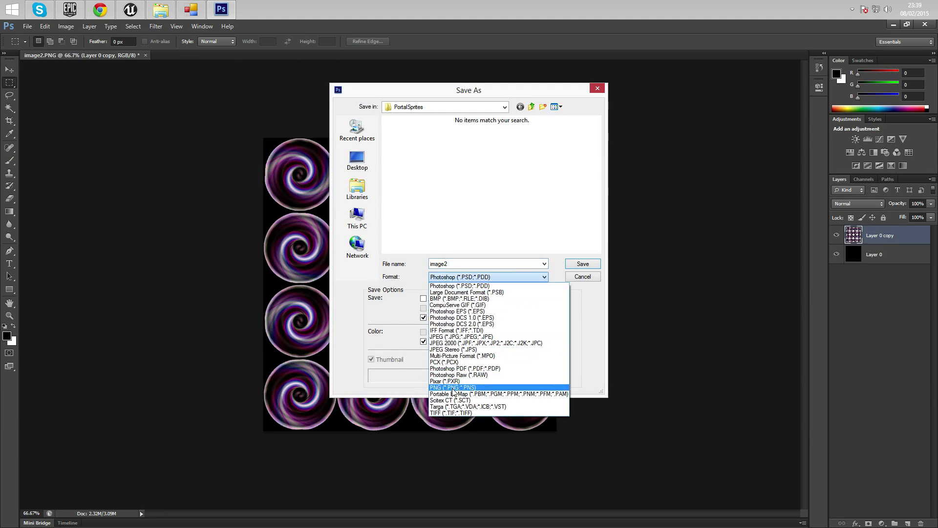
click(453, 389)
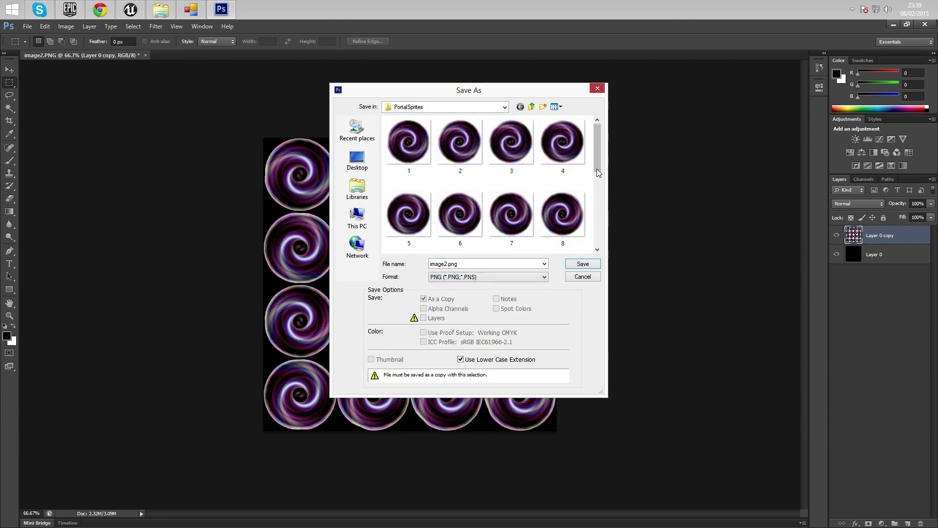
drag(600, 165, 599, 237)
click(477, 237)
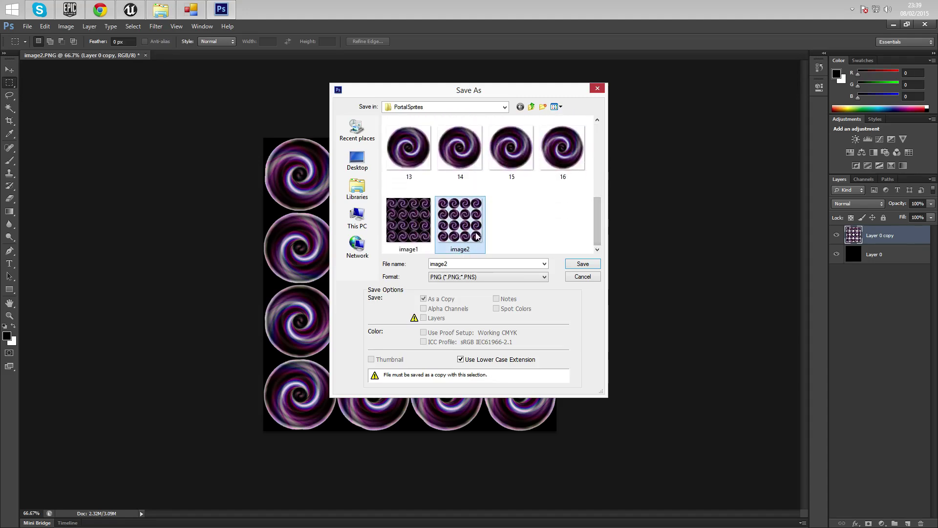
click(579, 266)
click(460, 216)
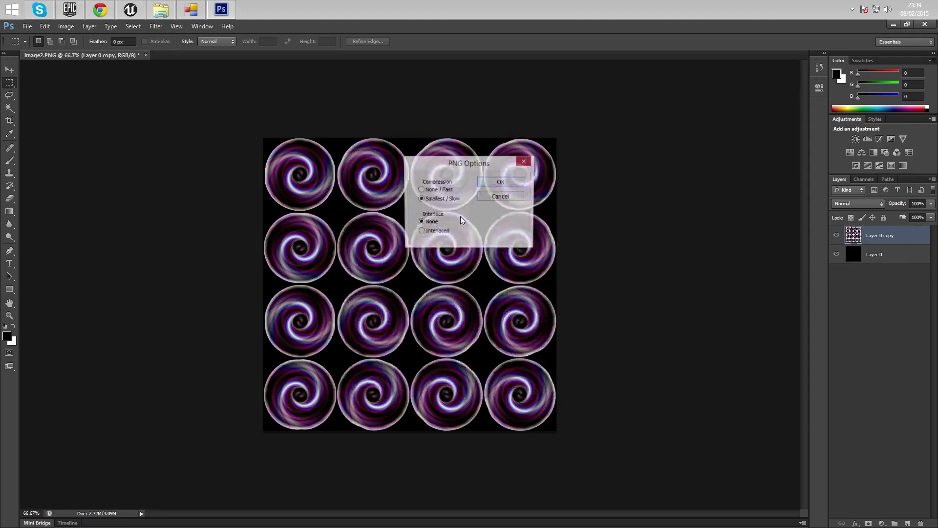
click(510, 181)
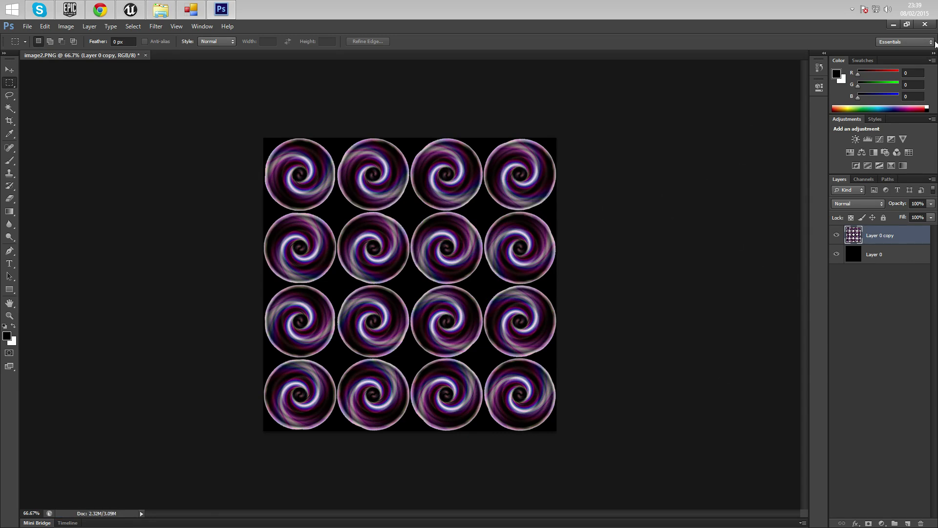
Switch back to the Unreal Editor by minimizing Photoshop and closing the PortalSprites folder window and GlueIT.
click(893, 25)
drag(724, 164, 677, 189)
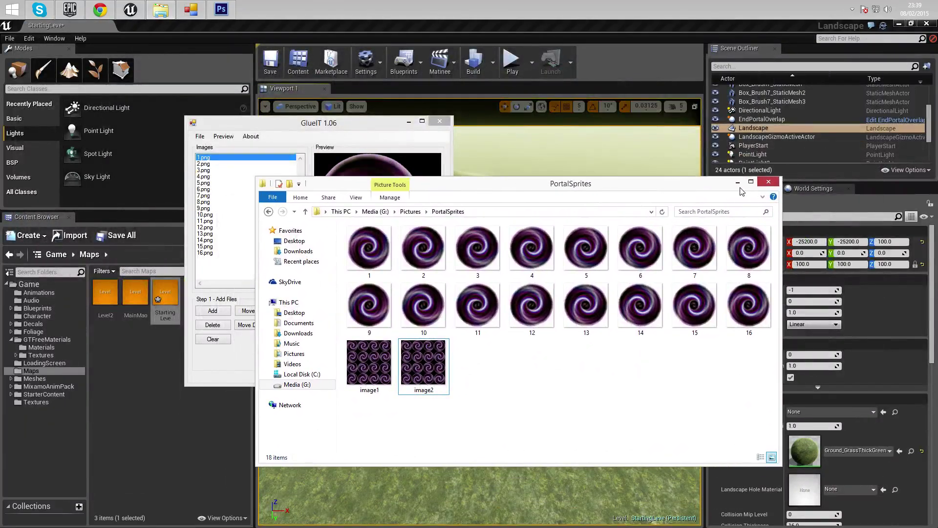
click(766, 183)
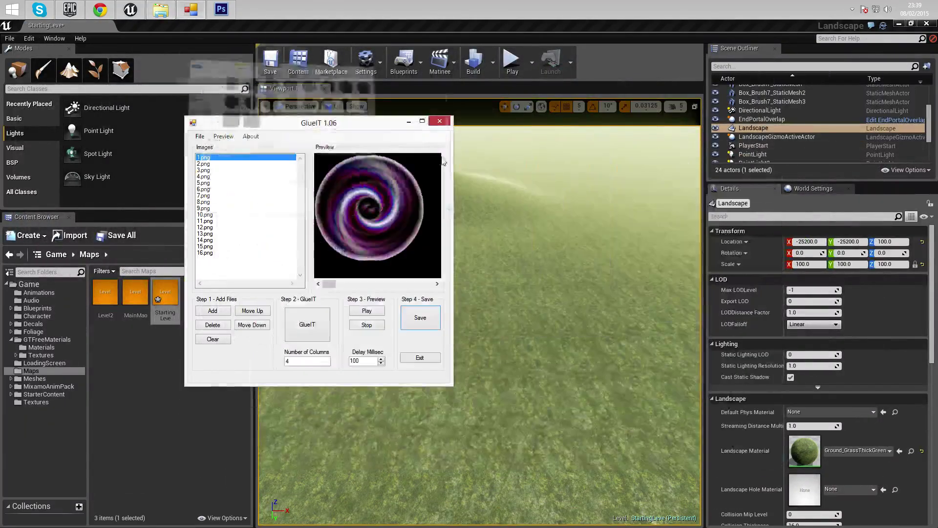
click(440, 121)
Place an additive BSP box on the open grass of the StartingLevel landscape.
right_drag(549, 300, 549, 377)
right_drag(522, 307, 508, 235)
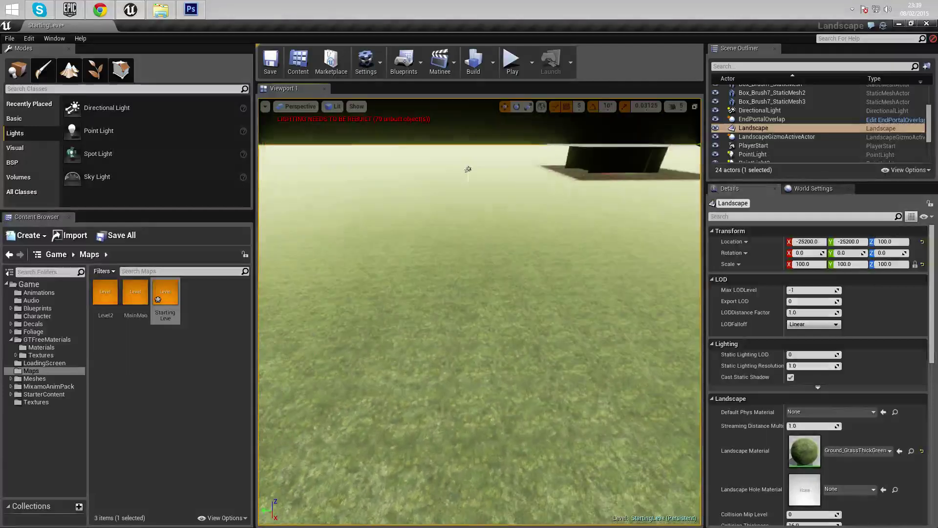
click(15, 163)
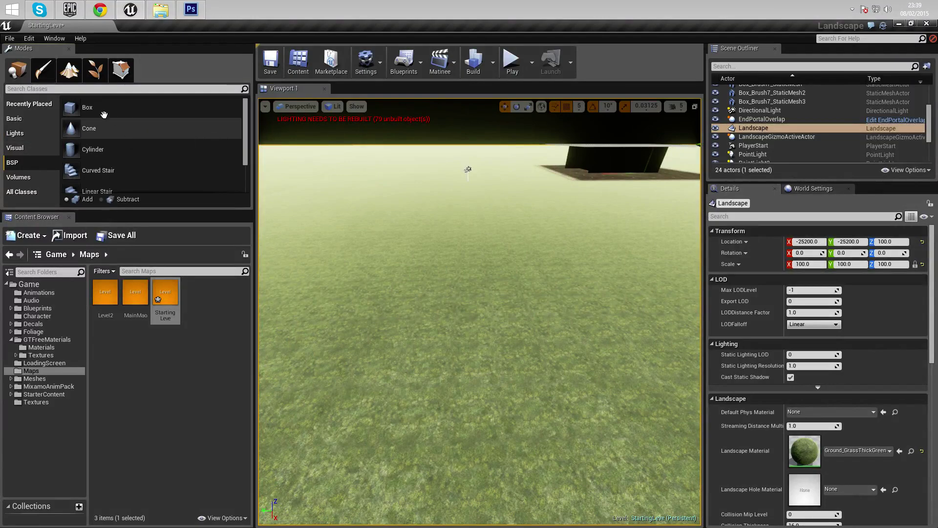
click(87, 107)
mouse_move(87, 107)
mouse_down()
mouse_move(464, 289)
mouse_move(462, 296)
mouse_move(464, 221)
mouse_up()
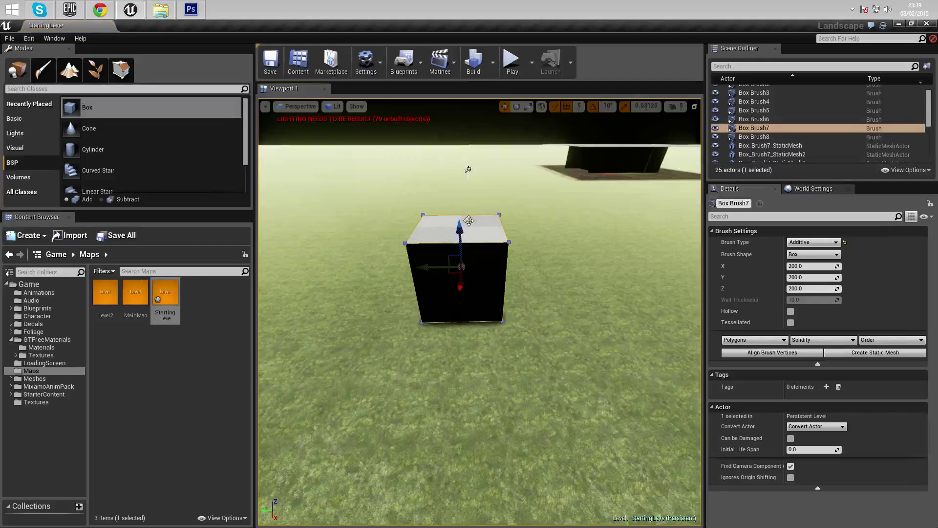
Scale the new box along one horizontal axis into a thin upright slab for the portal surface.
click(528, 107)
right_drag(528, 196, 635, 167)
right_drag(542, 277, 443, 266)
mouse_move(491, 320)
mouse_down()
mouse_move(467, 309)
mouse_move(453, 318)
mouse_up()
click(513, 326)
mouse_move(513, 327)
right_down()
mouse_move(492, 350)
mouse_move(540, 391)
right_up()
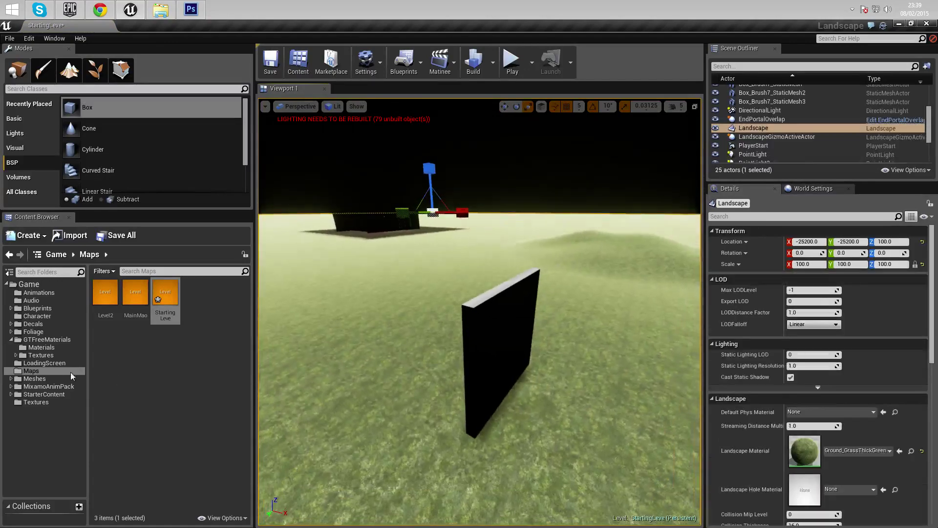
Search the Game content for "portal" and open AnimatedMaterialPortal to examine its preview and flipbook node graph.
click(39, 307)
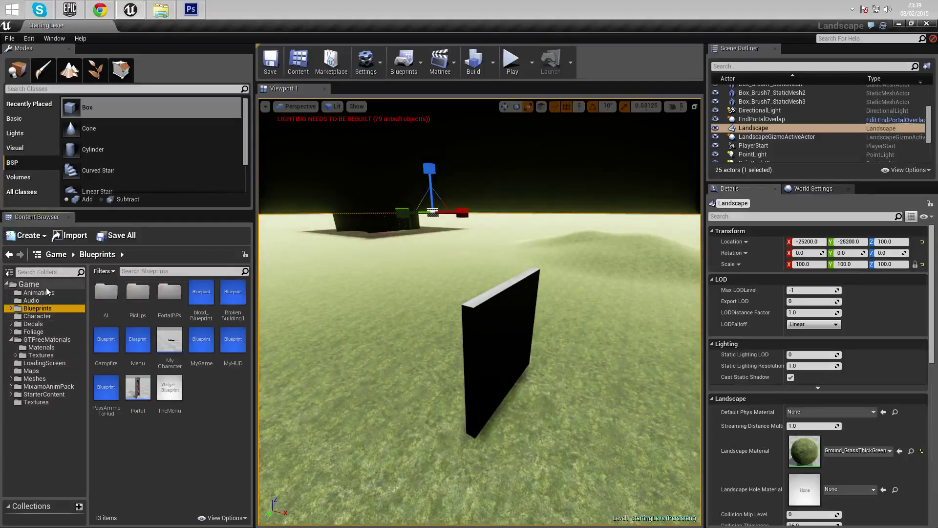
click(28, 284)
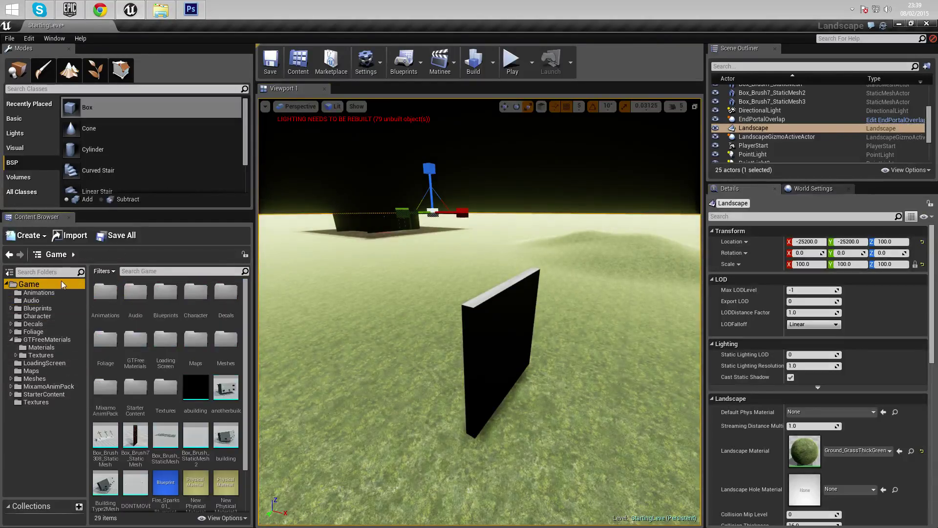
click(152, 274)
text(portal)
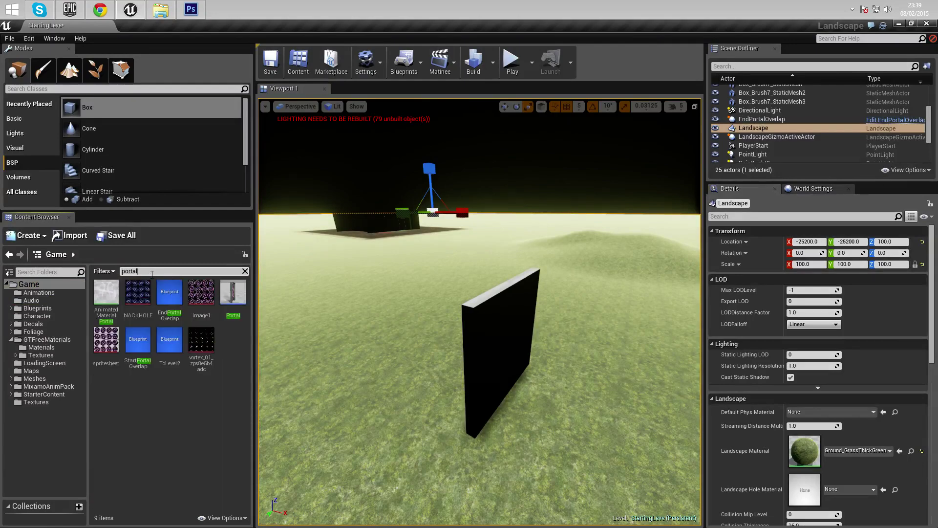
click(116, 309)
double_click(112, 293)
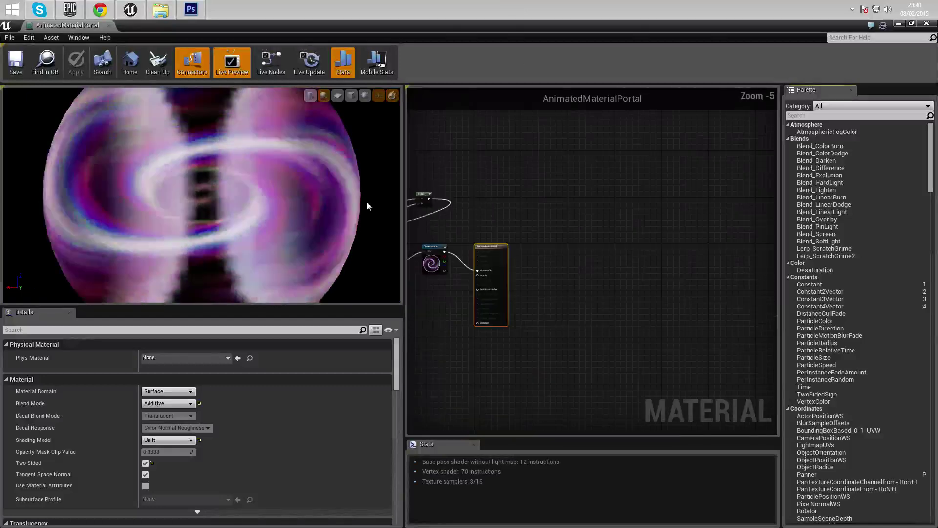
scroll(548, 237, up, 4)
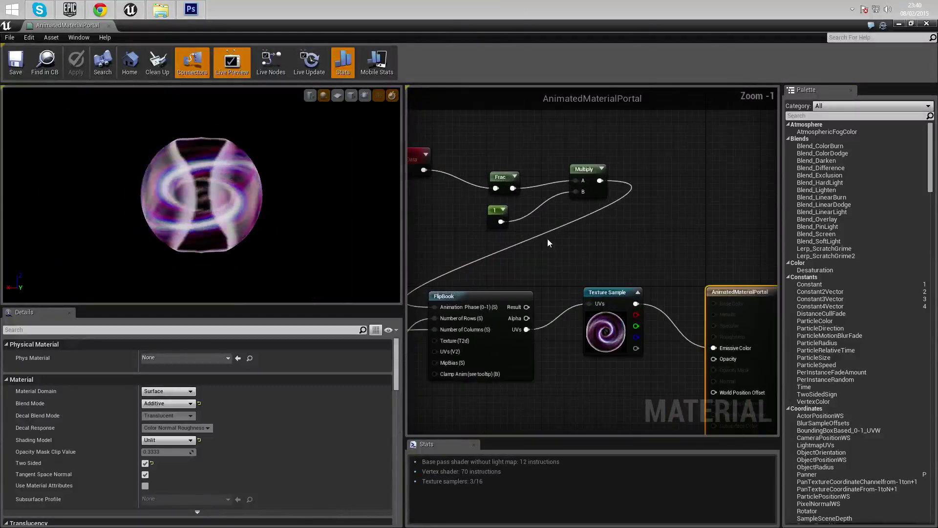
right_drag(547, 239, 611, 283)
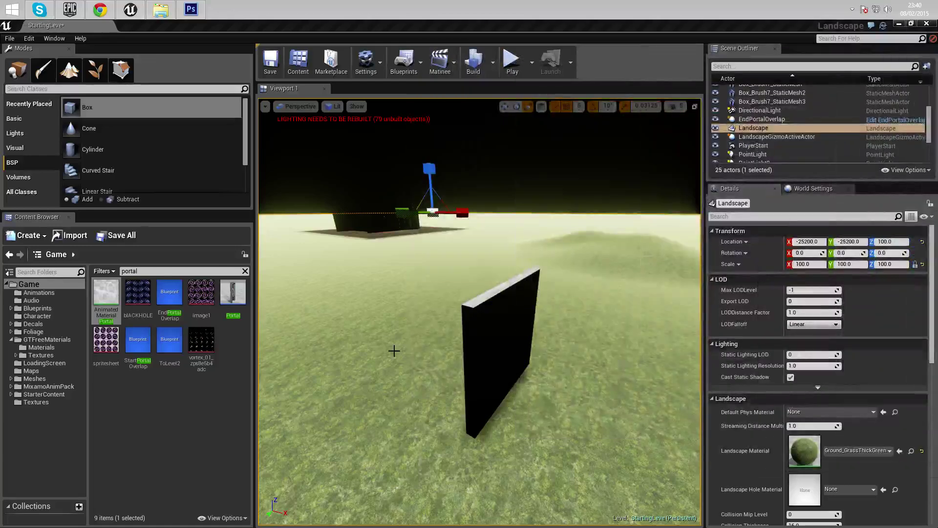
Create a new material named PortalTutorialMaterial in the Game content folder.
right_click(159, 409)
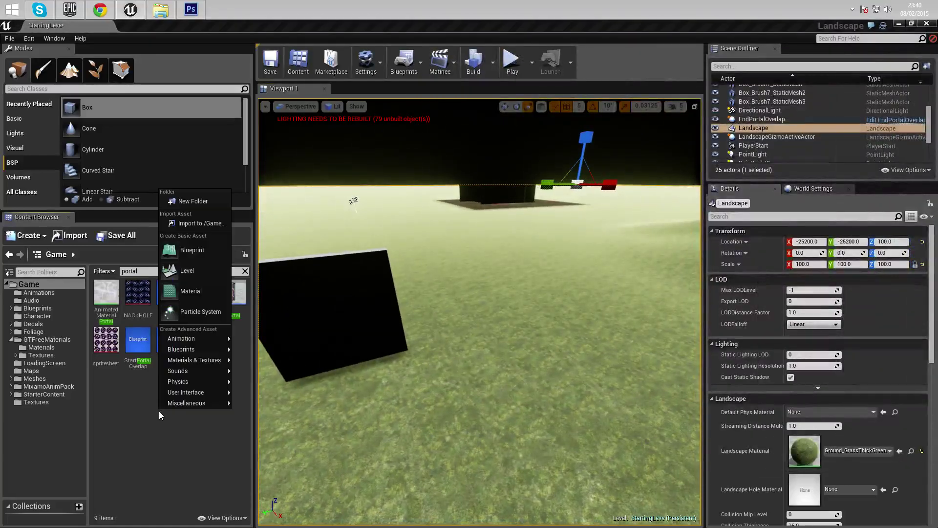
click(197, 291)
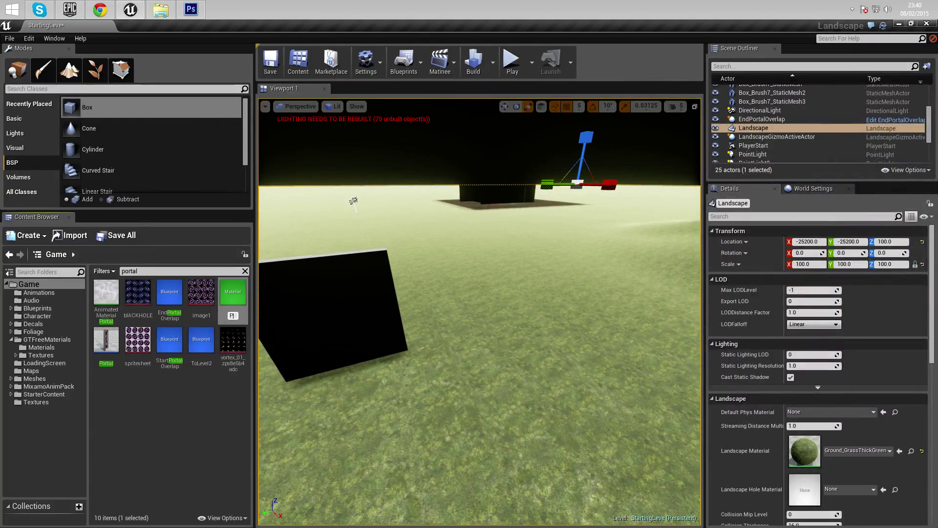
text(PortalTutorialMaterial)
key(Return)
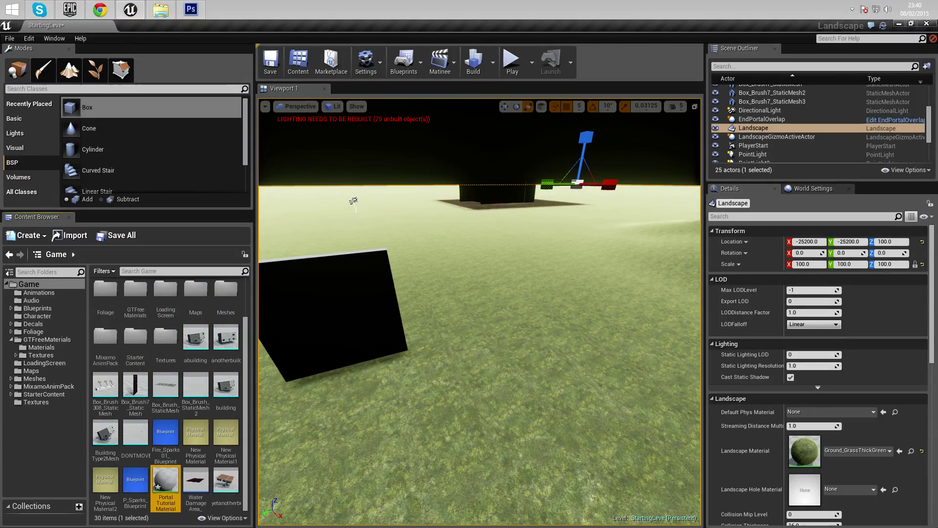
Open PortalTutorialMaterial in the material editor and turn its window into a smaller floating one beside the Content Browser.
double_click(165, 477)
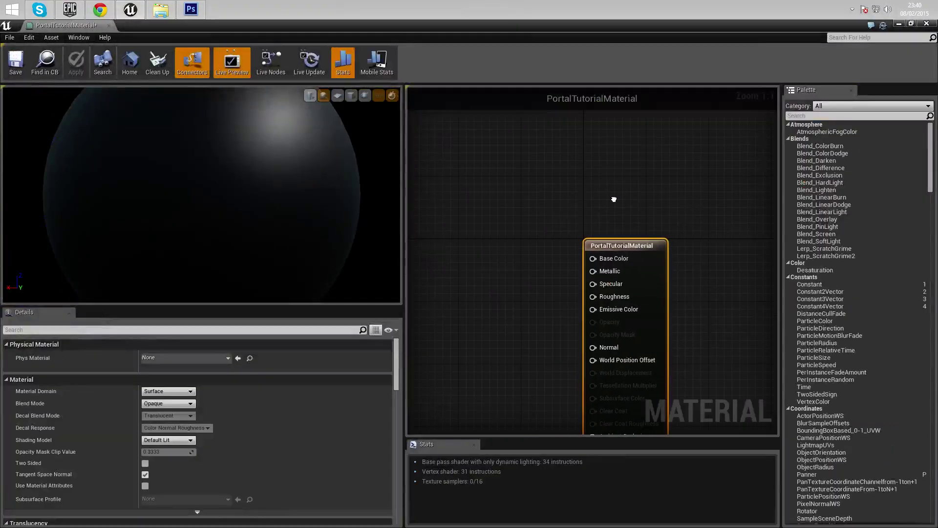
right_drag(614, 200, 670, 201)
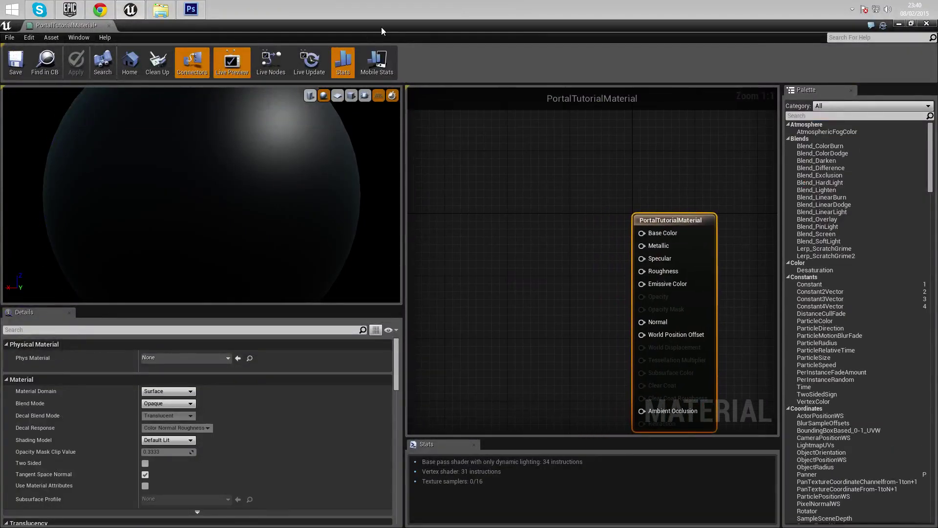
drag(382, 27, 528, 96)
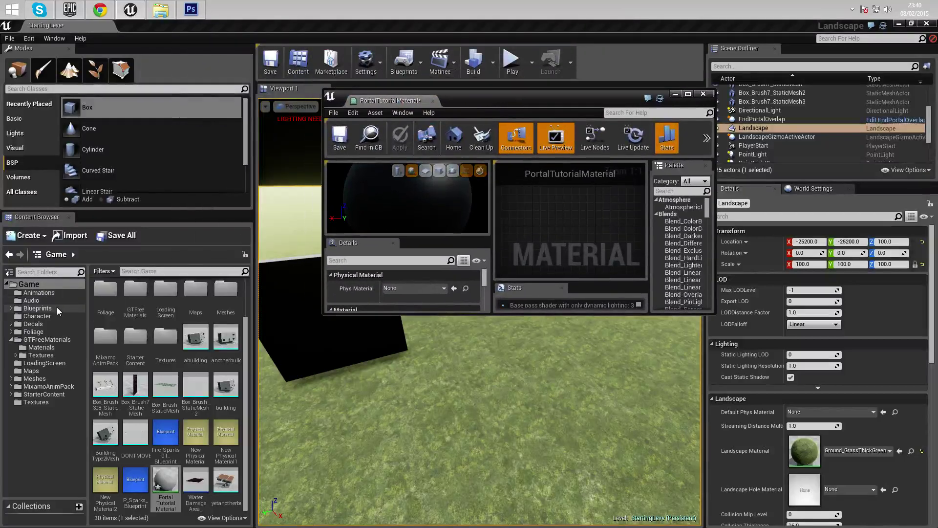
Create a new content folder named Tutorial directly under Game.
click(49, 386)
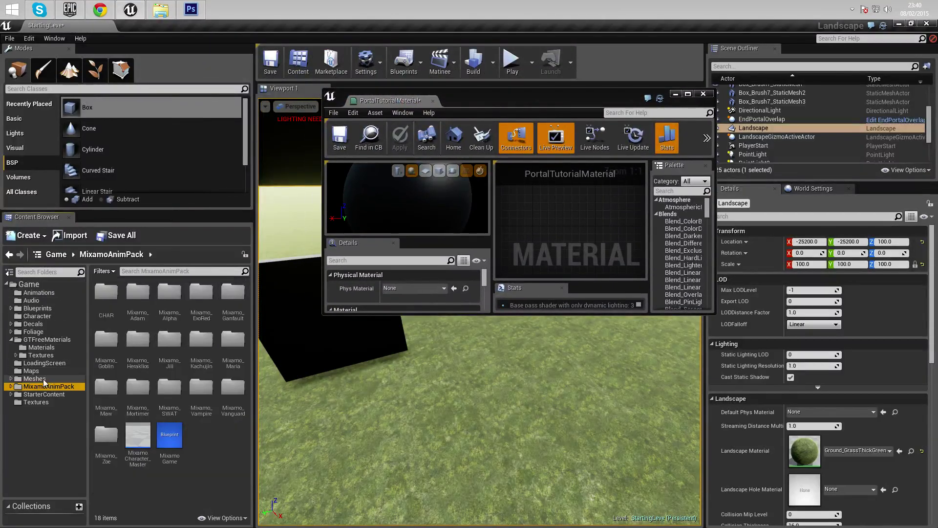
click(44, 380)
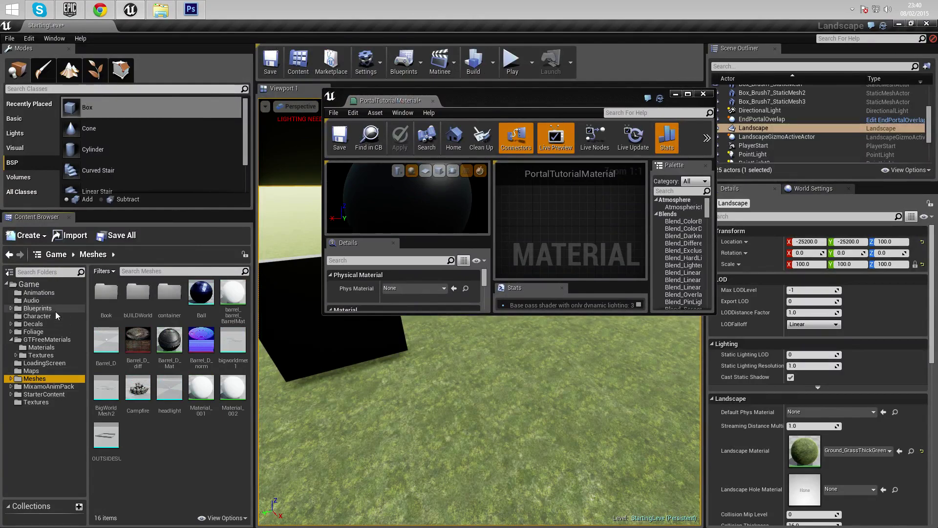
click(42, 286)
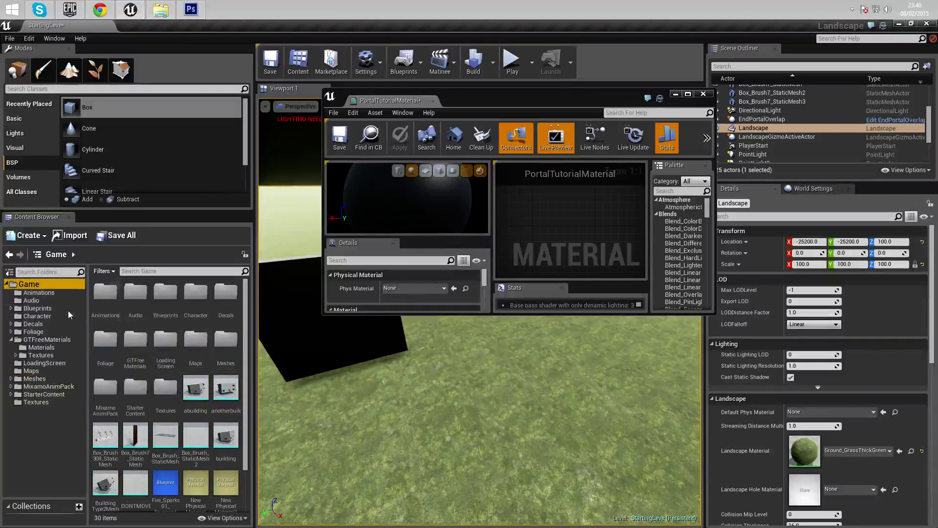
right_click(37, 460)
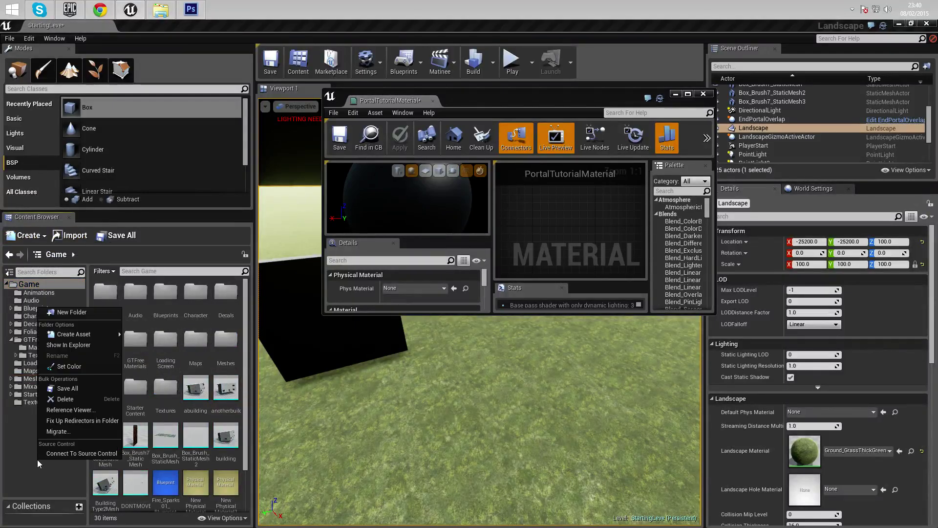
click(66, 313)
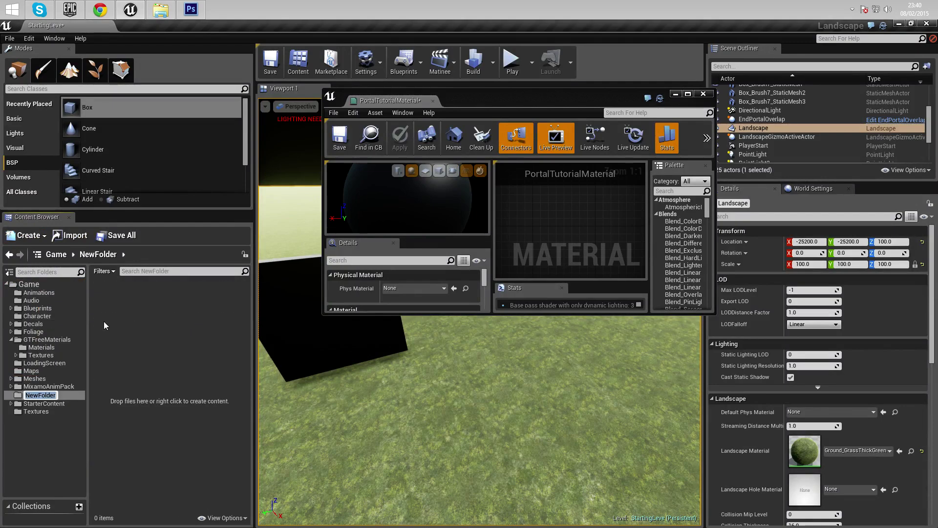
text(Tutorial)
key(Return)
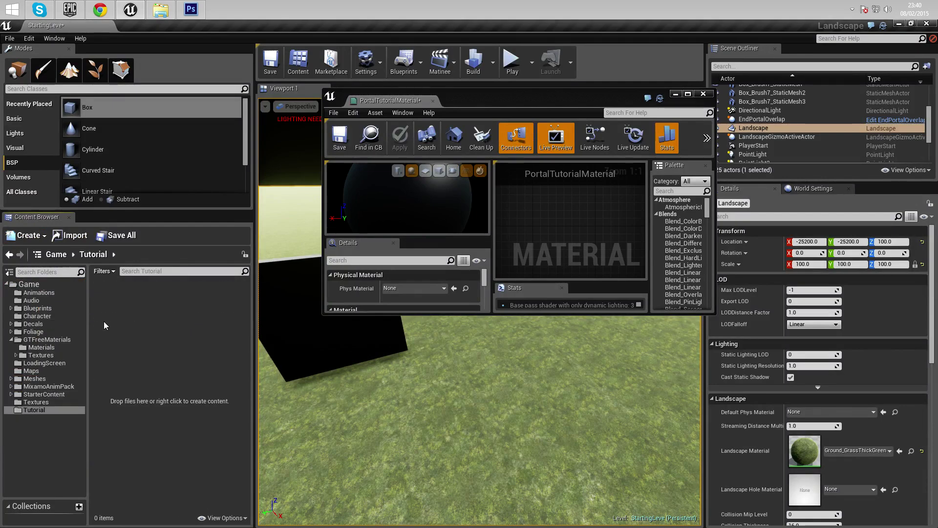
Import image2 from the PortalSprites folder into the Tutorial content folder, accepting the non-power-of-two texture size.
click(160, 10)
click(433, 377)
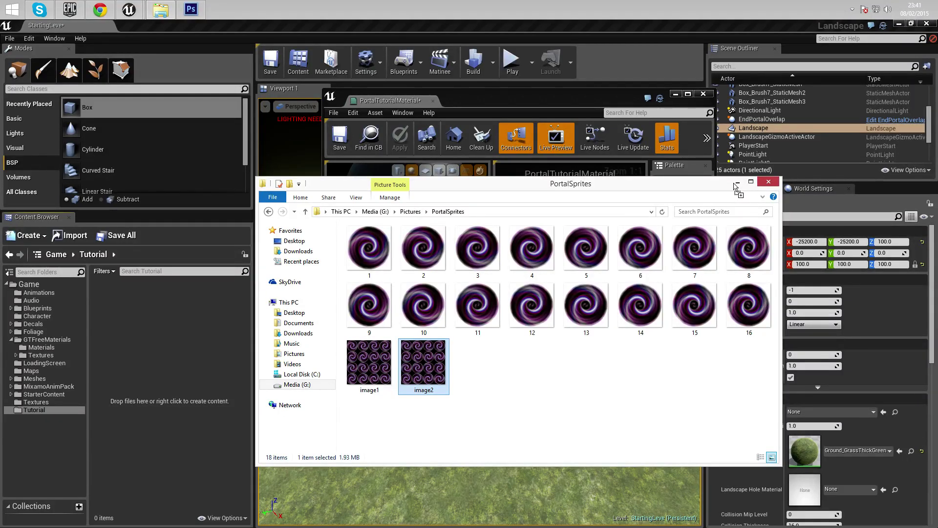
drag(205, 355, 188, 363)
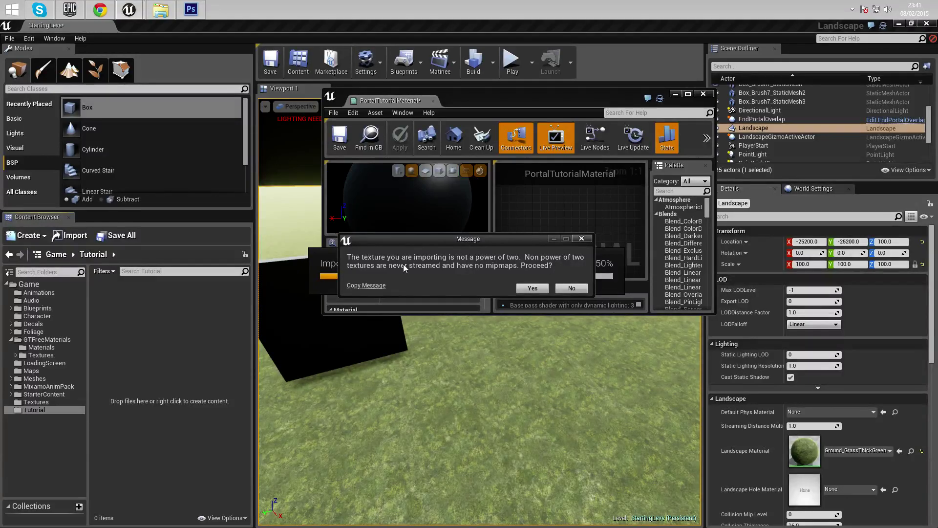
click(532, 288)
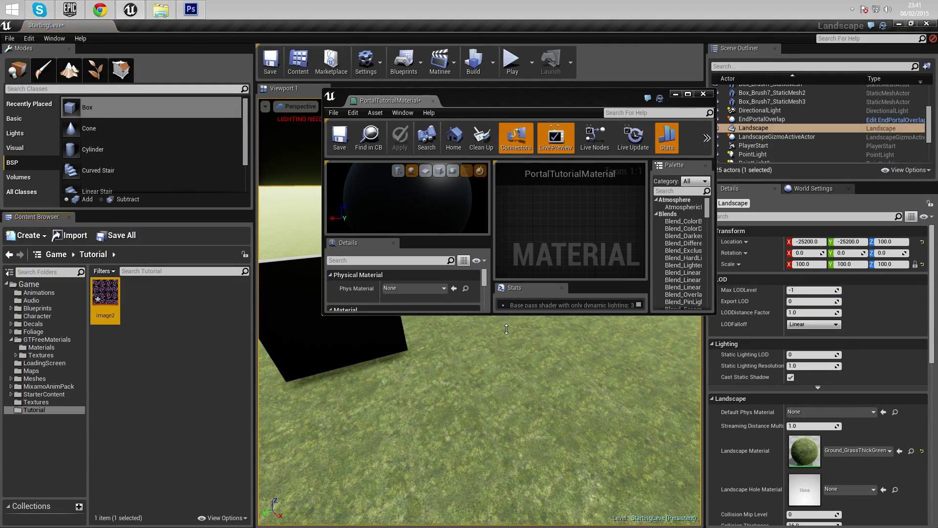
Enlarge the PortalTutorialMaterial editor window and add the image2 texture to its graph as a Texture Sample node.
drag(507, 329, 506, 457)
drag(544, 95, 485, 102)
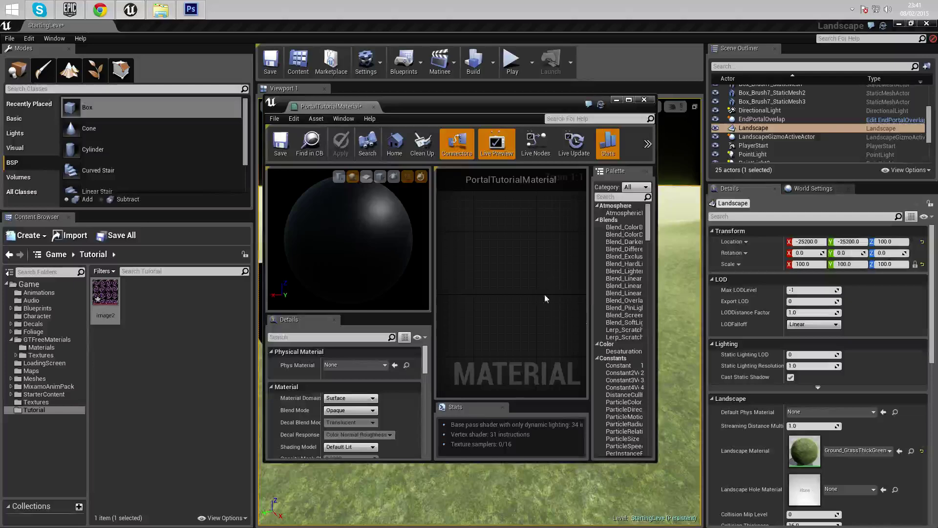
drag(106, 294, 524, 288)
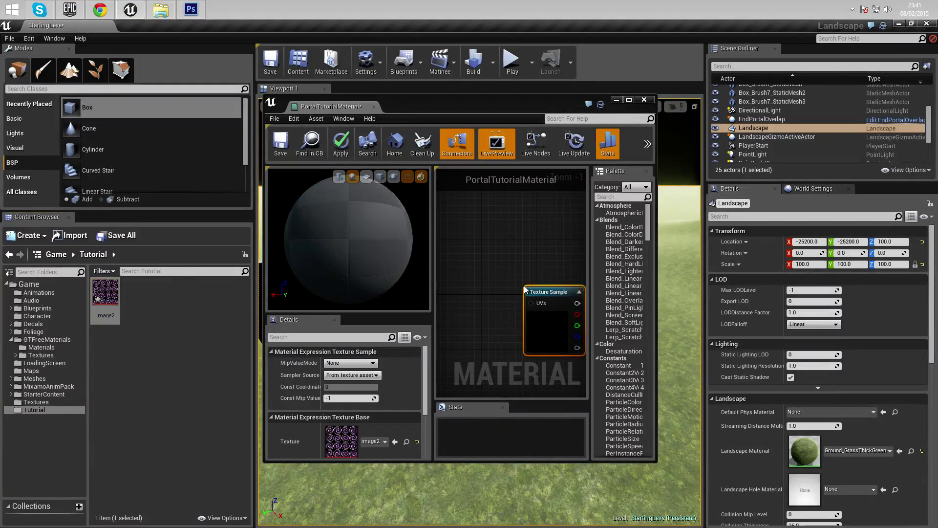
Maximize the PortalTutorialMaterial editor and reposition the Texture Sample node beside the main material node.
click(629, 99)
right_drag(426, 257, 452, 261)
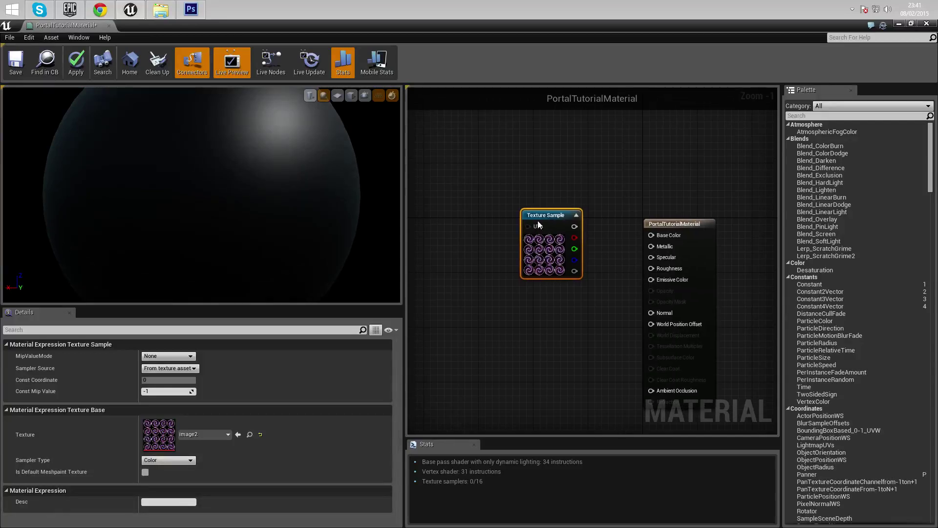
drag(540, 215, 538, 231)
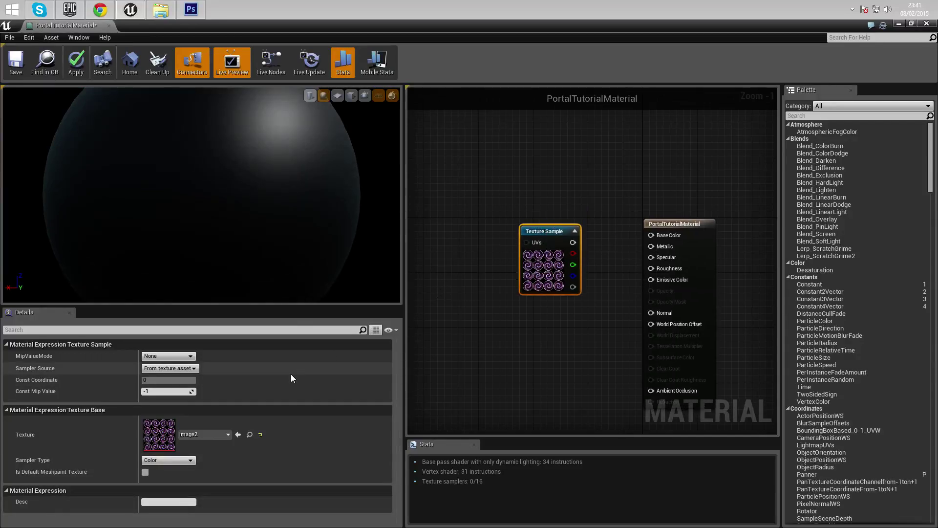
Set the material's blend mode to Additive and make it two sided.
click(689, 233)
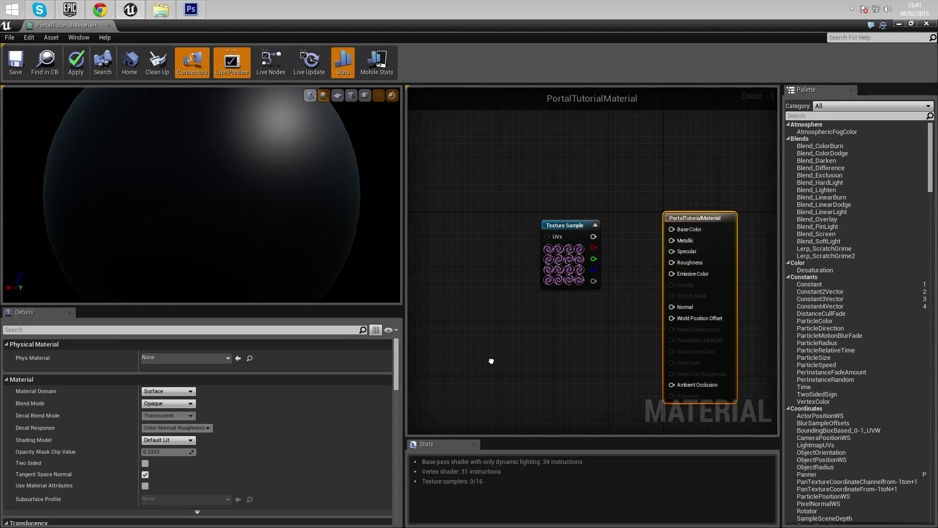
click(174, 390)
click(174, 390)
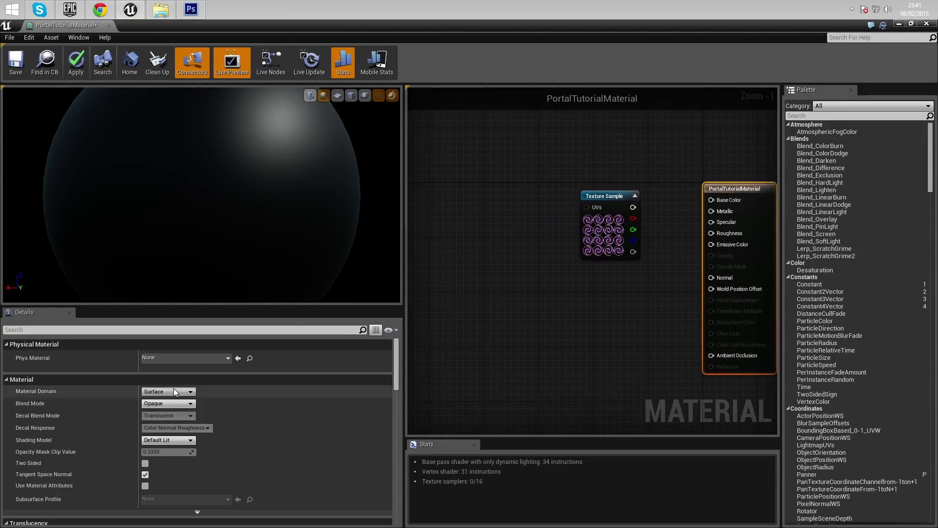
click(183, 403)
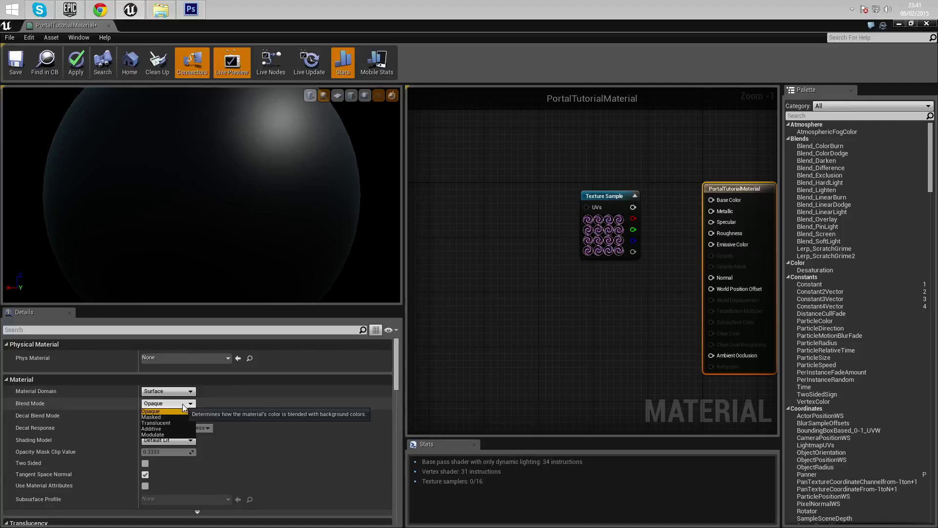
click(168, 429)
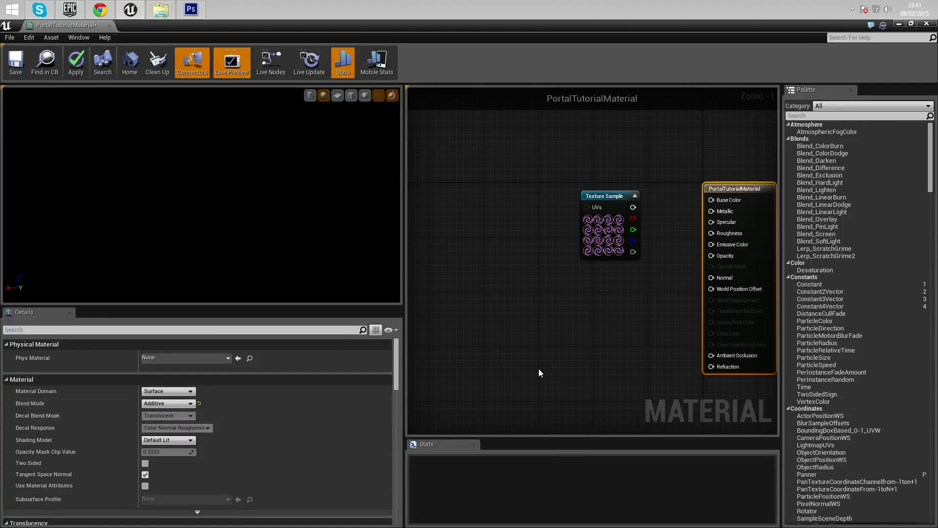
click(144, 464)
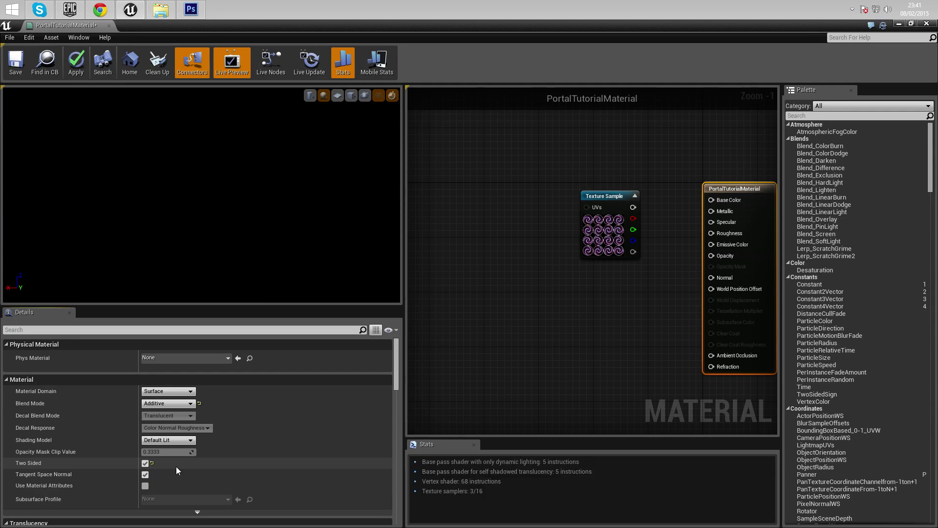
Set the material's shading model to Unlit and connect the Texture Sample's colour output to Emissive Color.
click(190, 440)
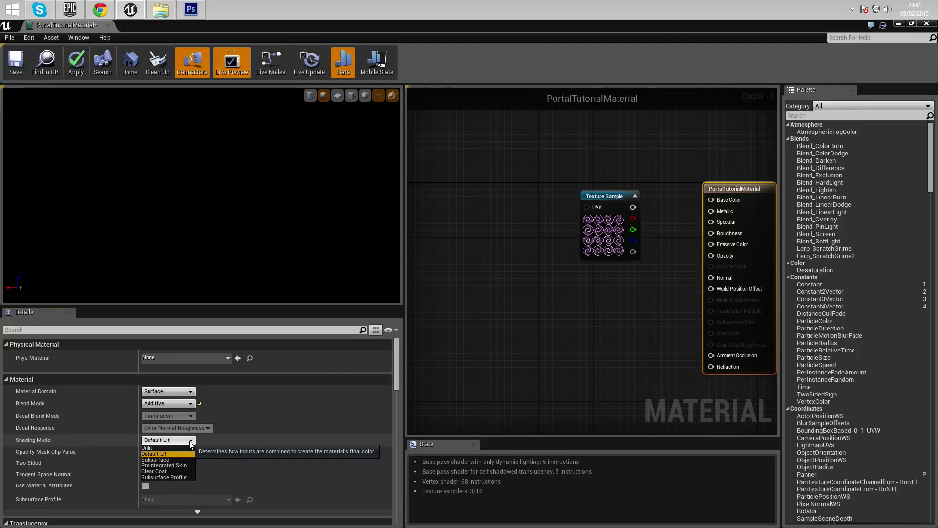
click(190, 442)
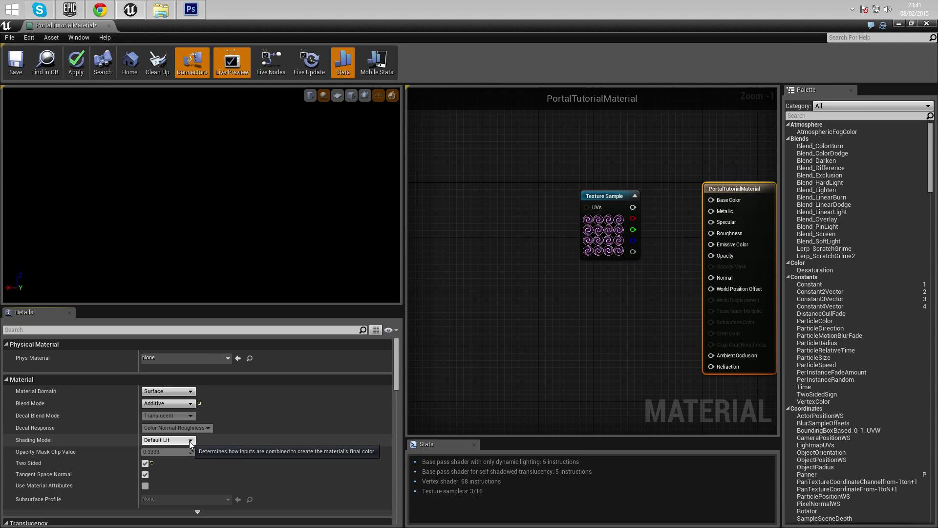
click(190, 441)
click(190, 442)
click(196, 441)
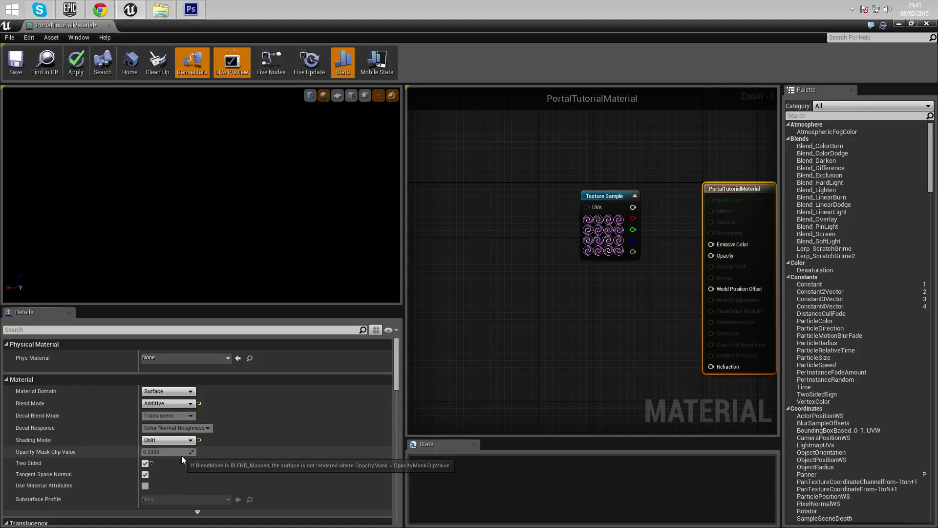
right_drag(637, 302, 581, 322)
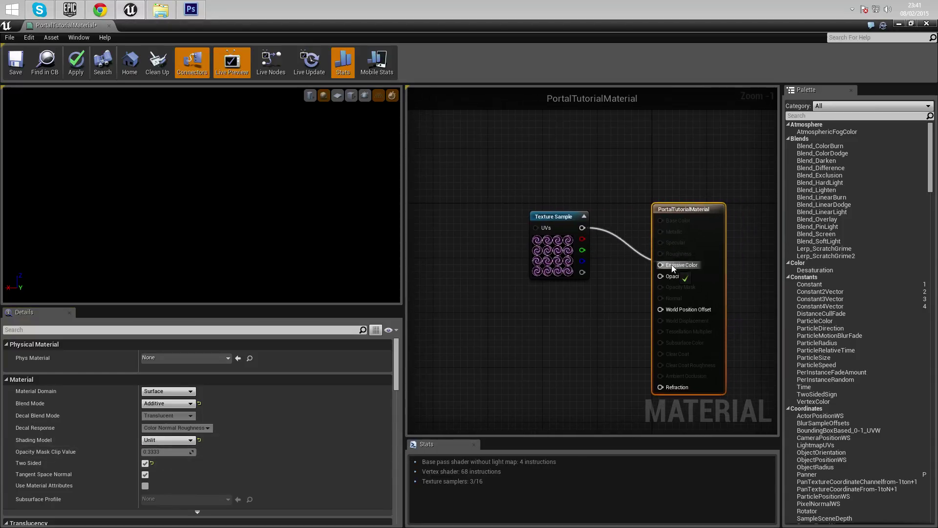
drag(670, 265, 670, 265)
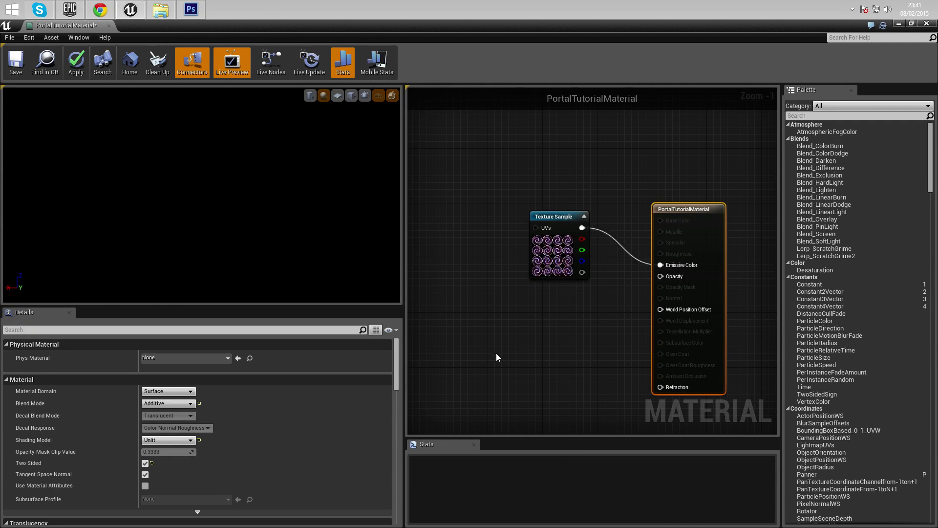
Add a FlipBook node whose Result output feeds the Texture Sample's UVs, and place it in front of that node.
right_drag(497, 353, 594, 361)
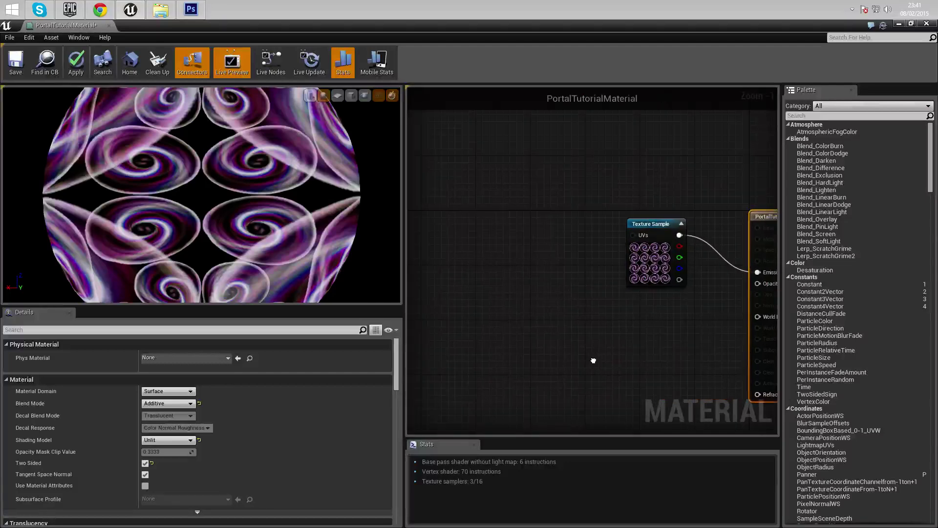
drag(634, 235, 560, 282)
text(flipbook)
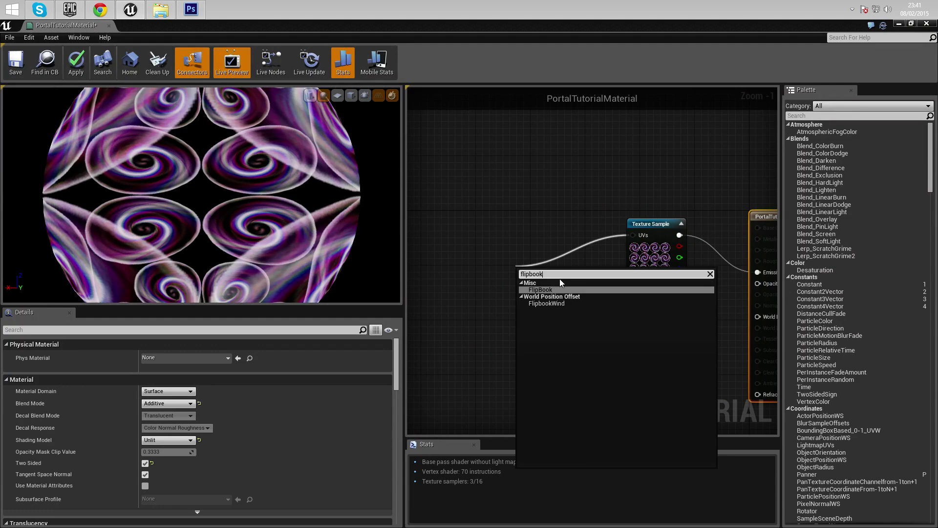
key(Return)
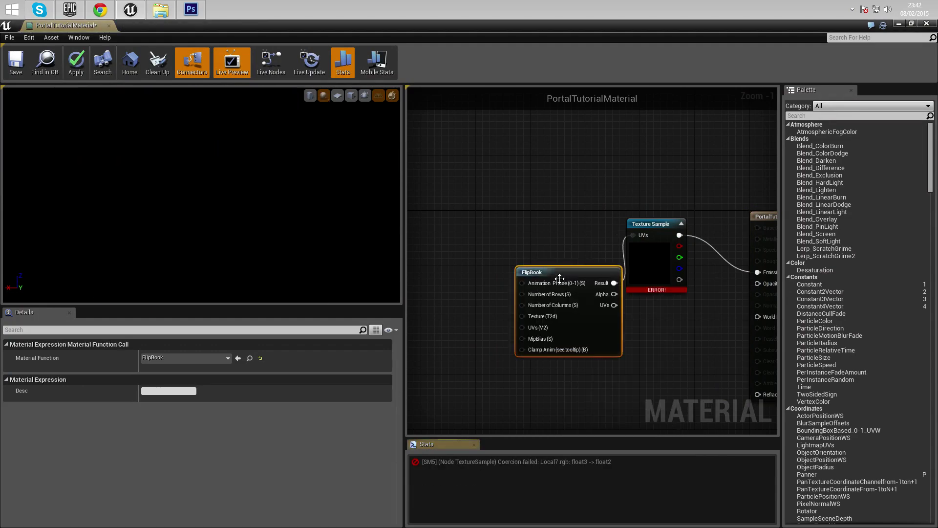
drag(560, 278, 514, 229)
Add a Constant node feeding both the Number of Rows and Number of Columns inputs of the FlipBook node.
right_drag(480, 202, 591, 222)
right_drag(554, 259, 578, 242)
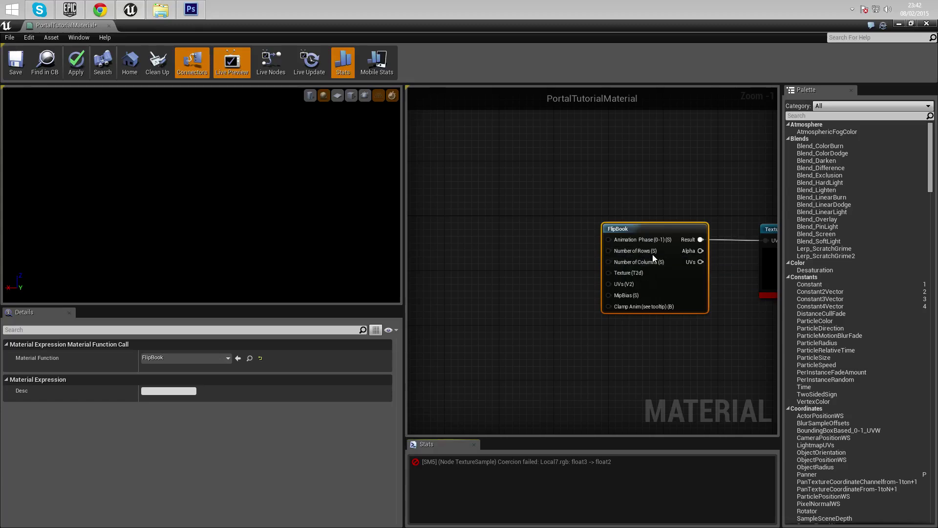
mouse_move(608, 250)
drag(608, 251, 605, 255)
drag(530, 265, 531, 268)
text(constant)
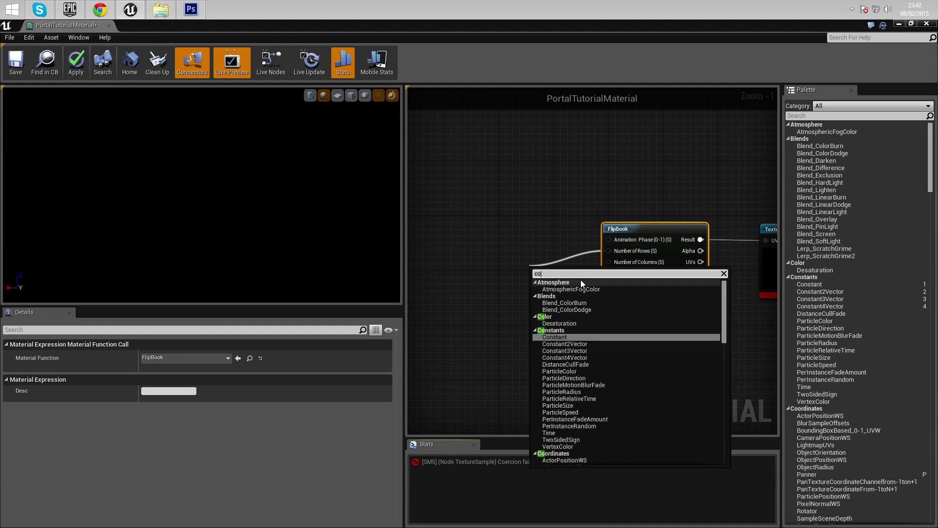
key(Return)
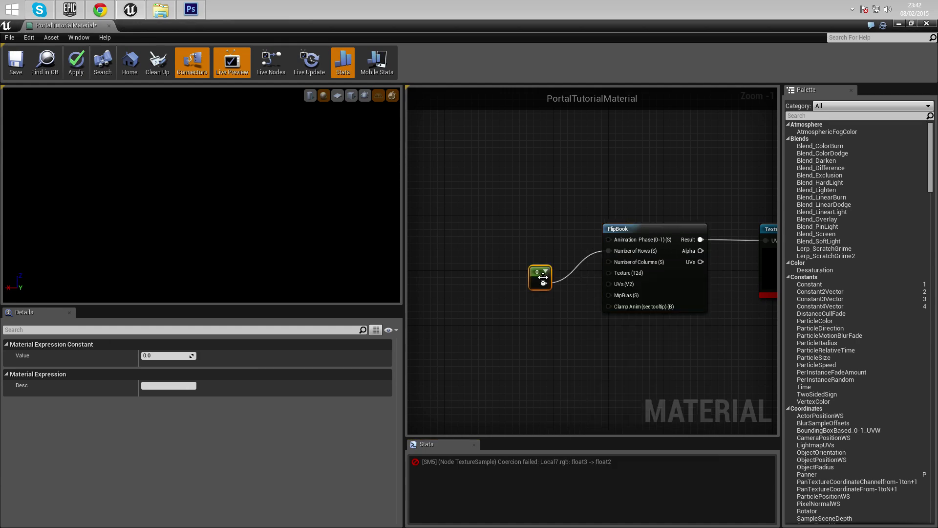
drag(533, 273, 524, 264)
drag(611, 263, 532, 269)
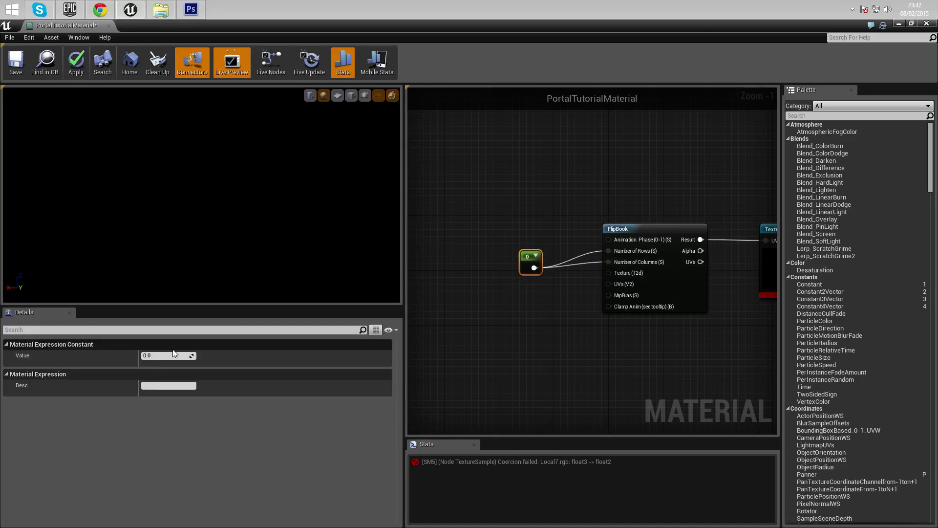
Set the value of the rows and columns constant to 4.
click(188, 356)
key(Return)
click(554, 200)
Add a Time node above the FlipBook node and feed its output into a new Frac node.
right_drag(503, 204, 522, 243)
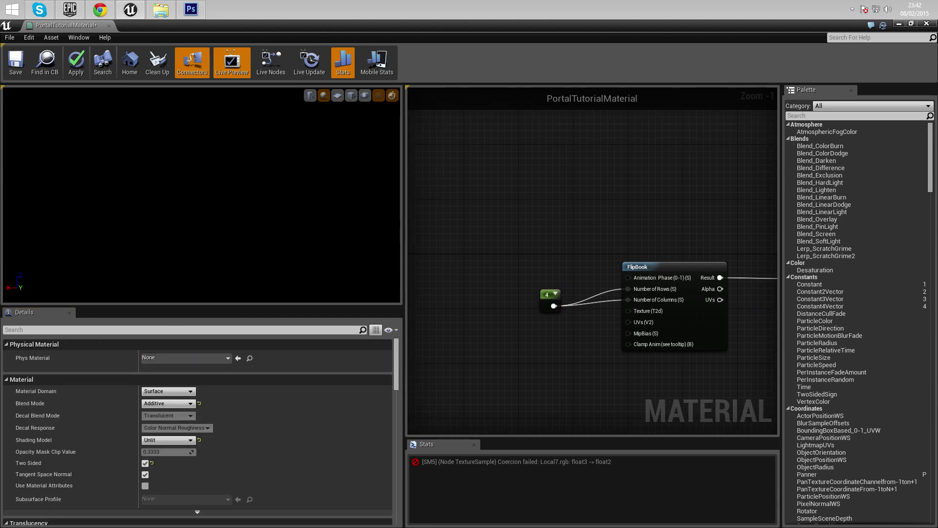
right_click(482, 178)
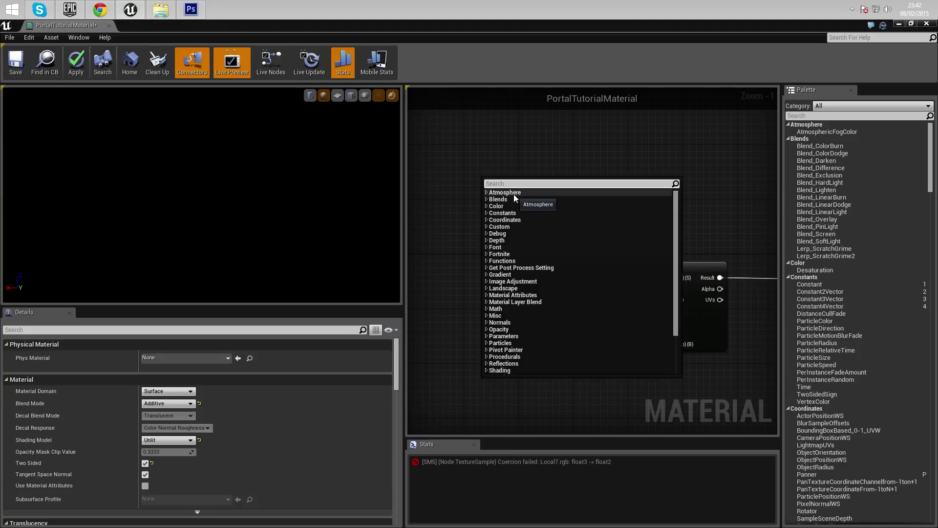
text(time)
key(Return)
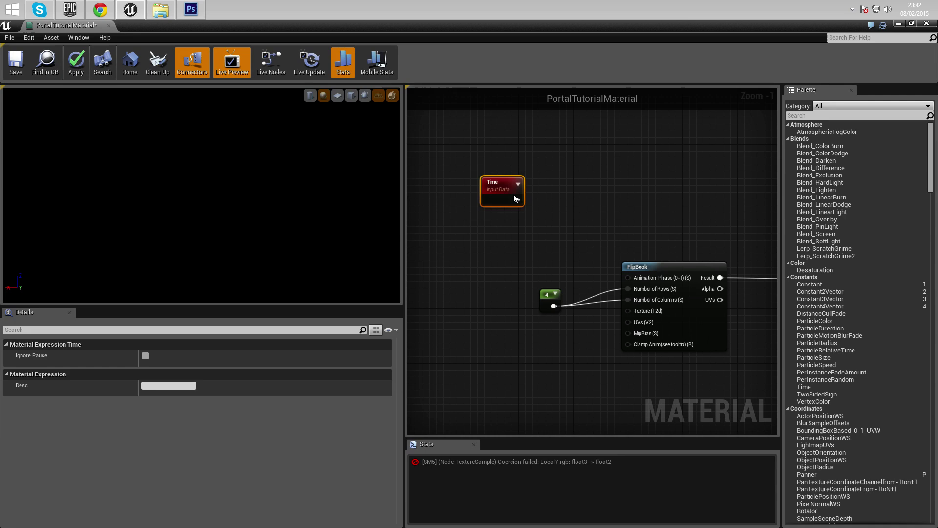
right_drag(538, 196, 510, 198)
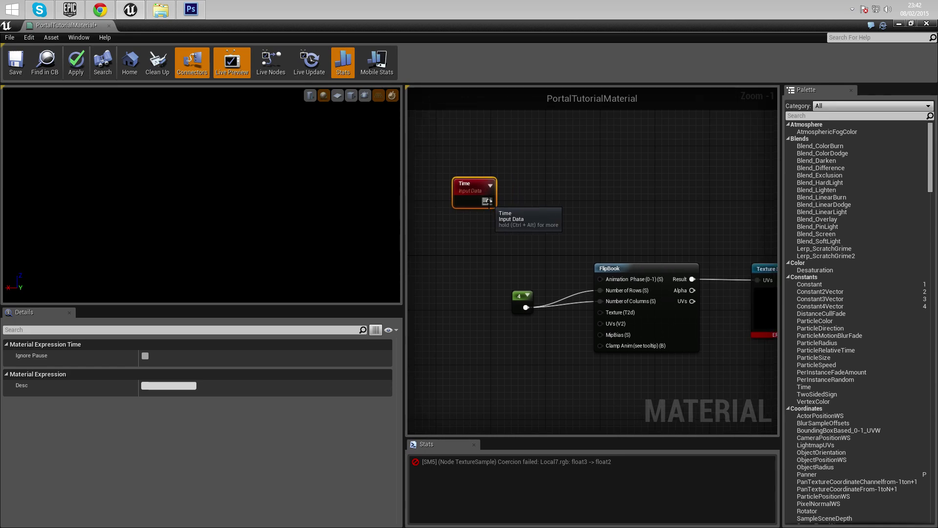
drag(489, 202, 554, 204)
text(frac)
key(Return)
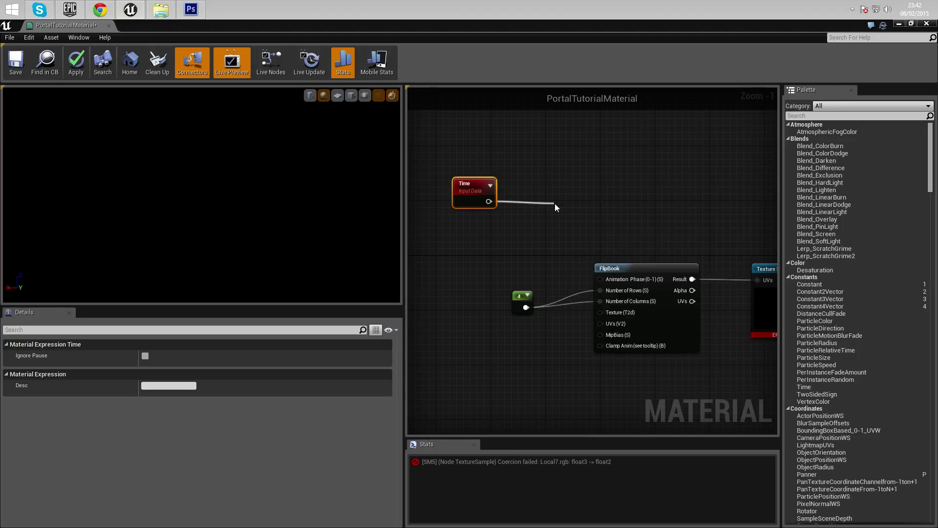
Add a Multiply node with Frac feeding input A, and connect its output to the FlipBook's Animation Phase.
click(615, 154)
drag(635, 198, 634, 198)
text(multip)
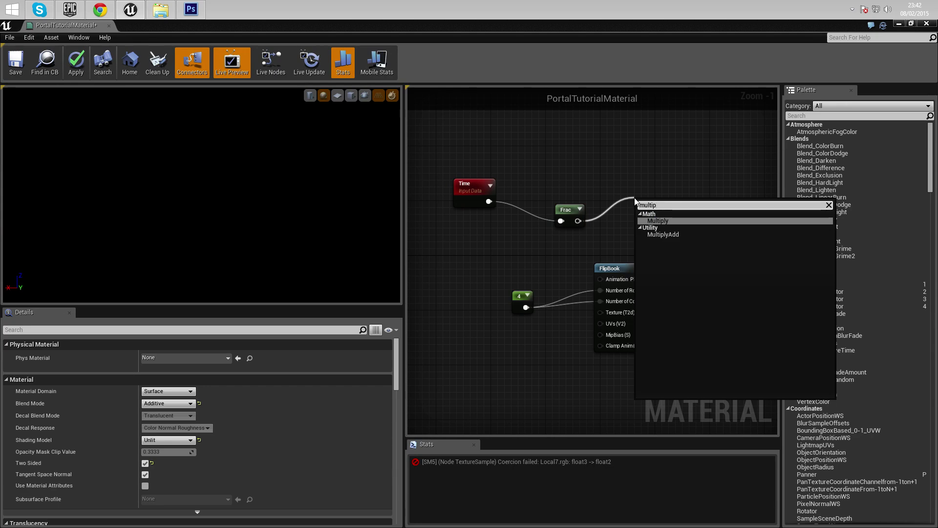
key(Return)
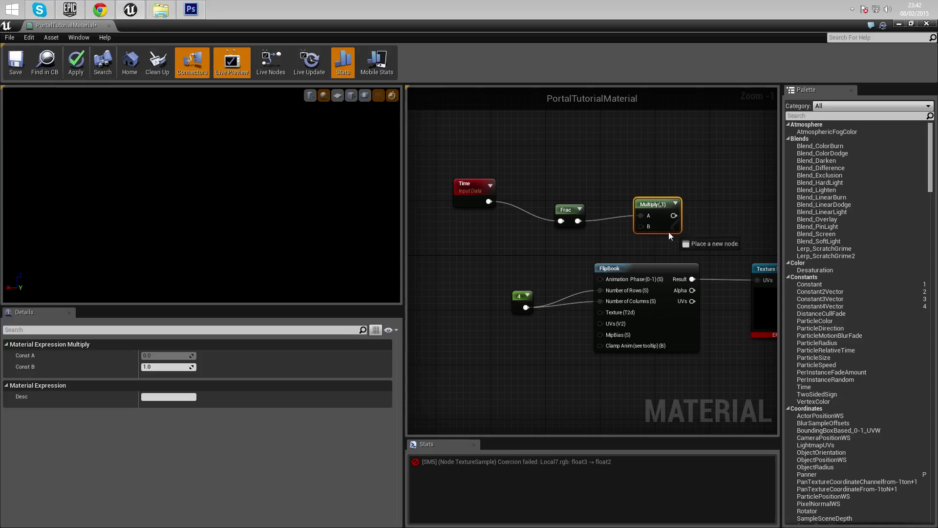
drag(586, 269, 600, 280)
Add a Constant node with value 1 feeding the Multiply node's B input.
right_drag(600, 279, 540, 258)
drag(614, 227, 512, 257)
text(constant)
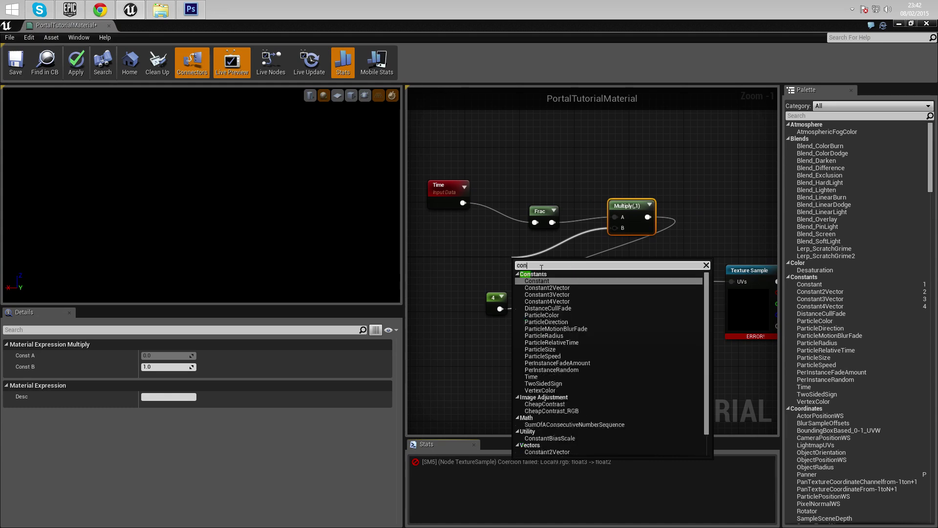
key(Return)
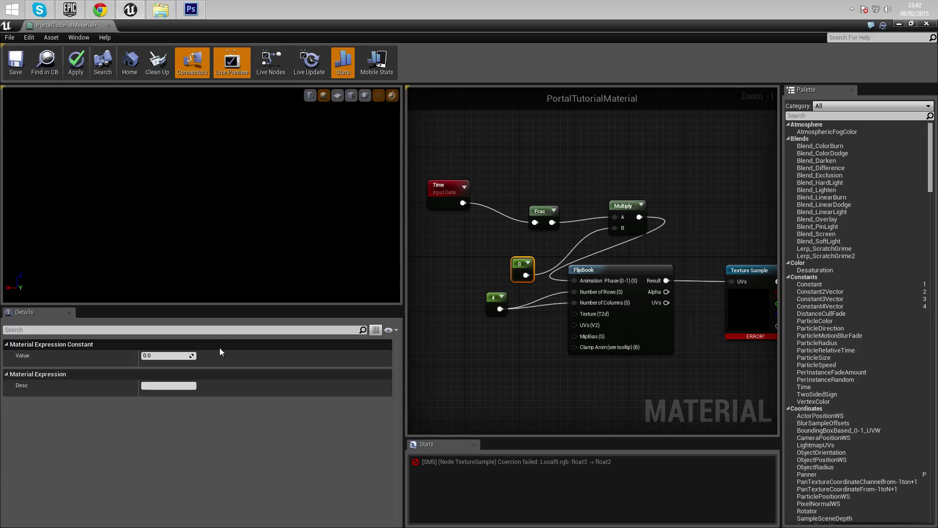
click(176, 356)
text(1)
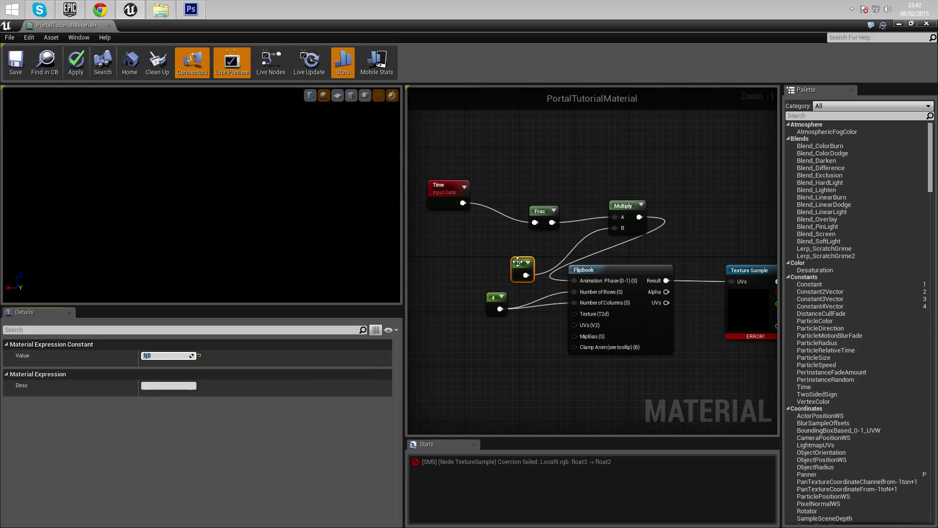
drag(517, 262, 511, 256)
Select the Texture Sample node and save the material, accepting the compilation errors.
right_drag(712, 244, 606, 245)
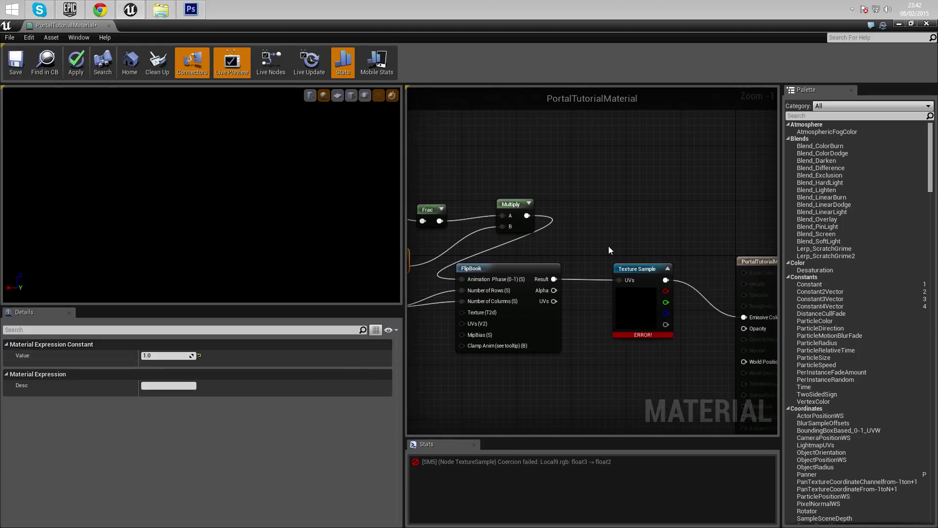
click(640, 296)
click(16, 61)
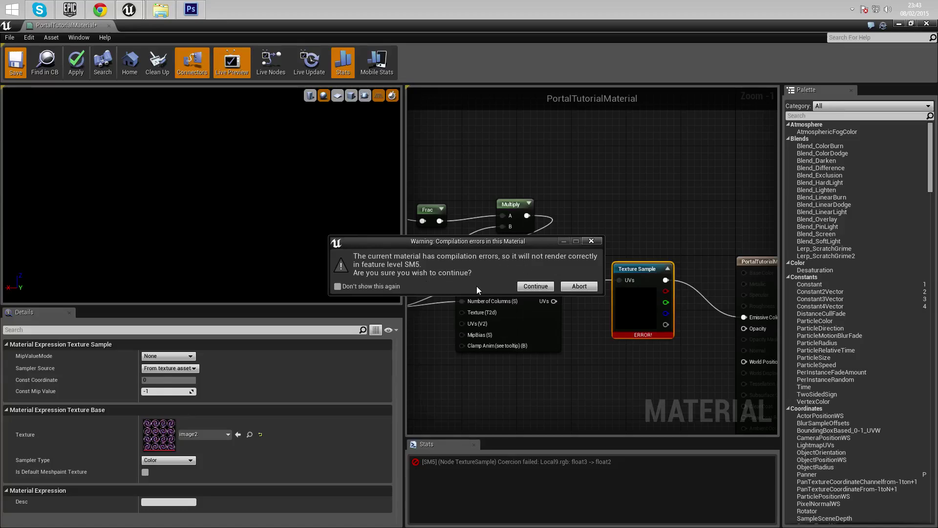
click(531, 285)
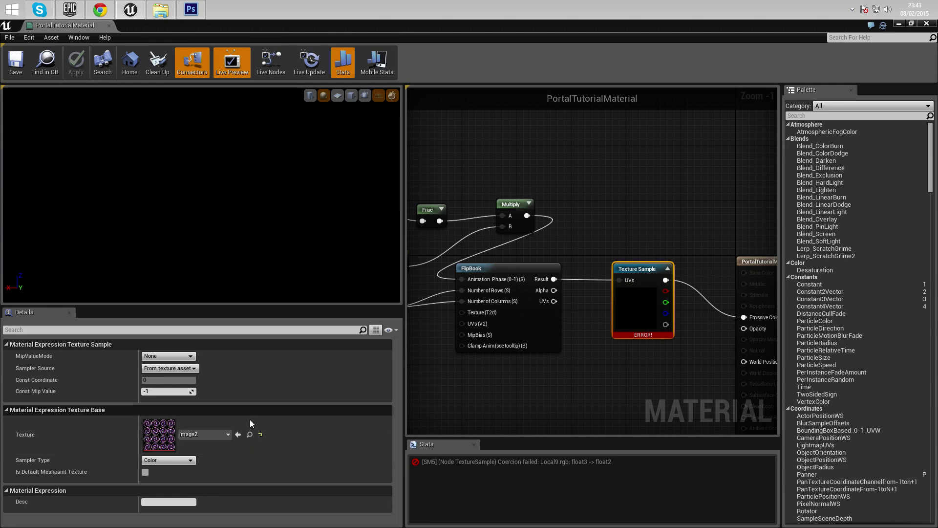
Change the Texture Sample node's texture to image1.
click(207, 433)
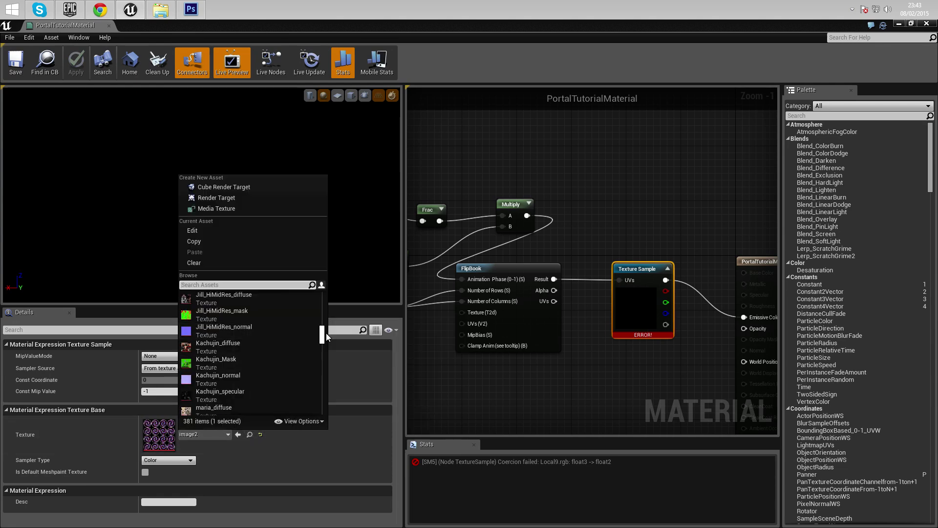
key(BackSpace)
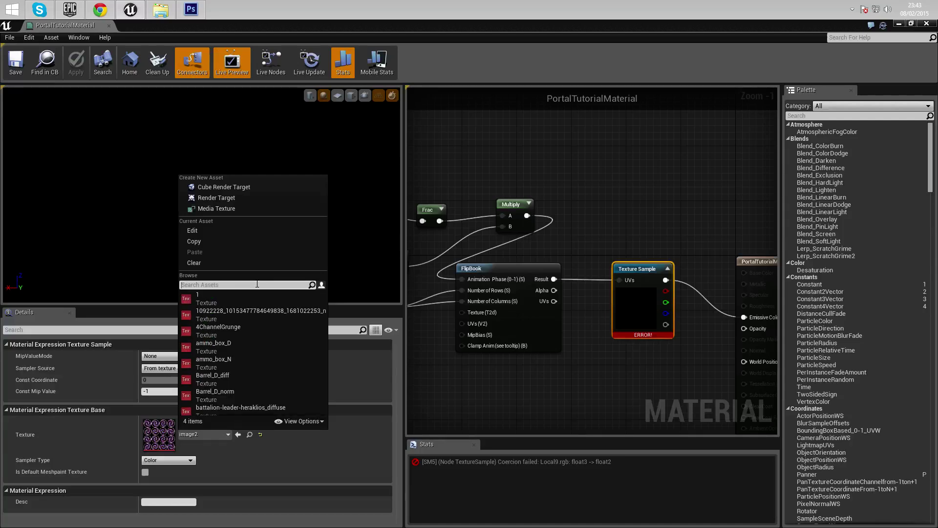
text(image)
click(215, 303)
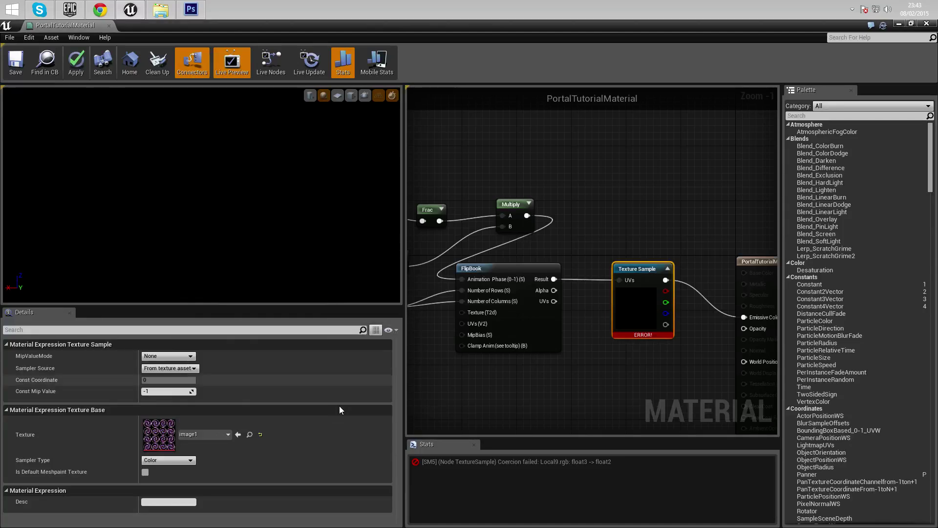
Delete the Texture Sample node that uses image1 from the material graph.
click(586, 357)
click(644, 320)
key(Delete)
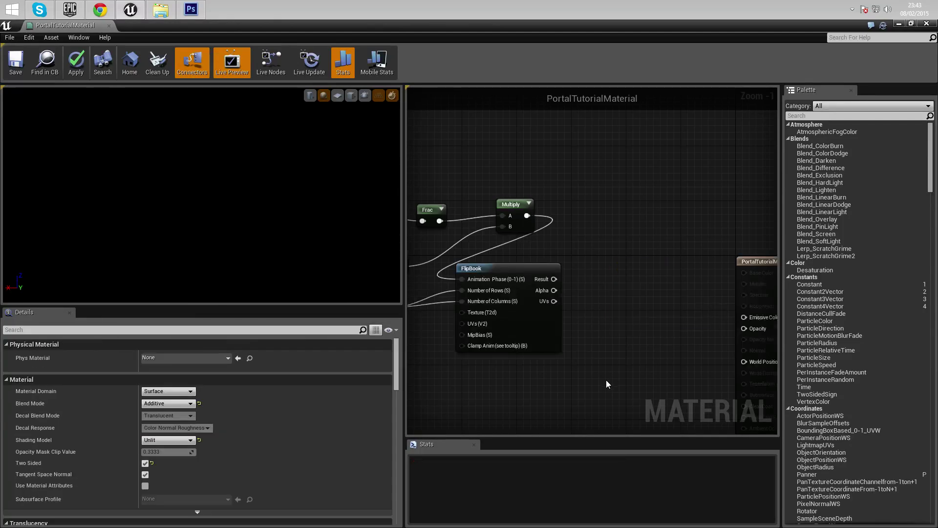
Add image2 from the Tutorial folder as a Texture Sample node and place it between the FlipBook and material output nodes.
right_drag(555, 249, 556, 229)
drag(303, 25, 435, 148)
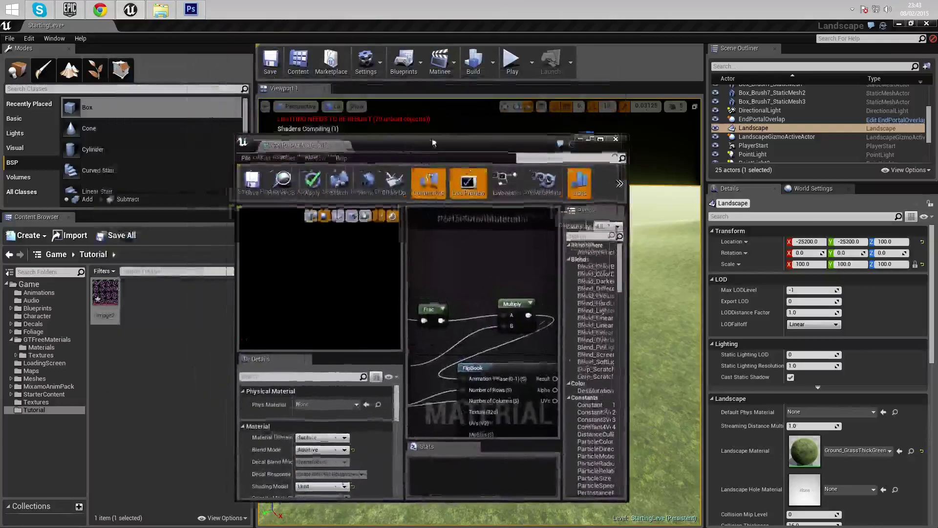
drag(99, 291, 457, 344)
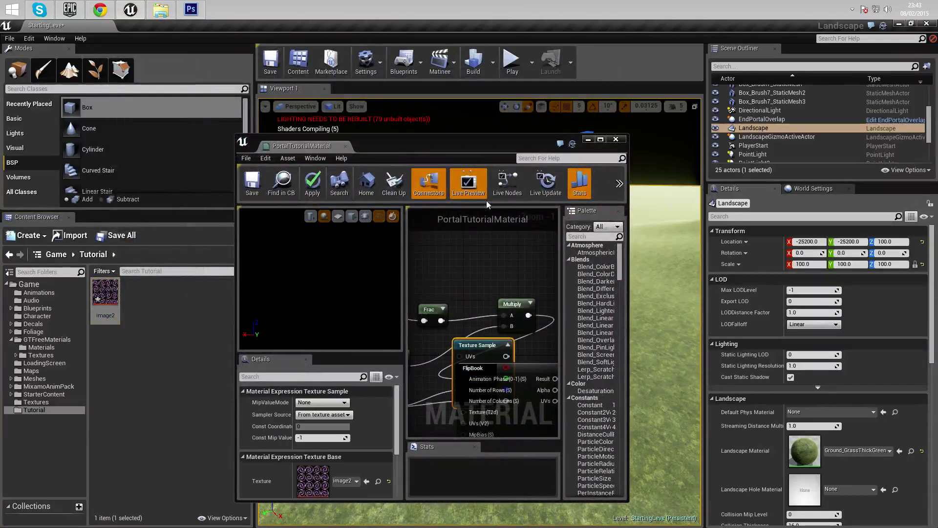
double_click(510, 149)
drag(488, 233, 655, 263)
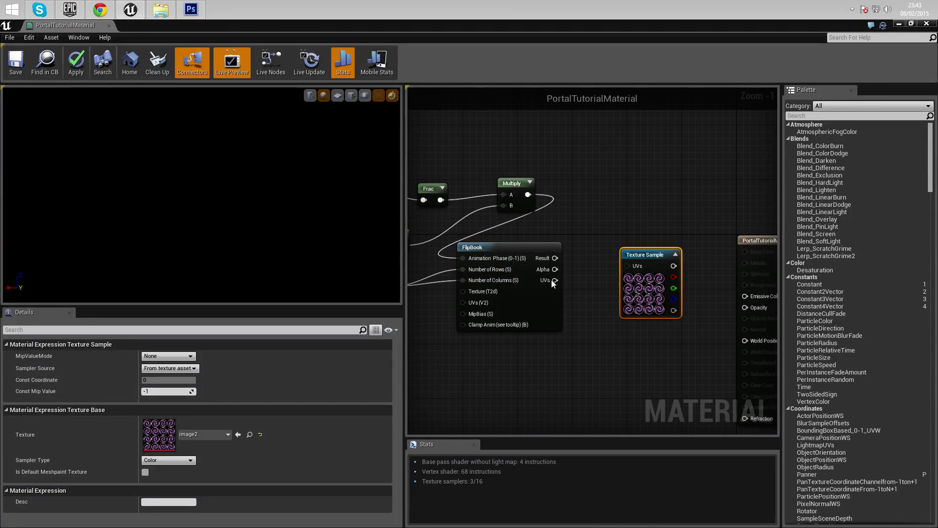
Connect the FlipBook's UVs output to the Texture Sample's UVs input, and the Texture Sample's color output to Emissive Color.
drag(555, 281, 748, 301)
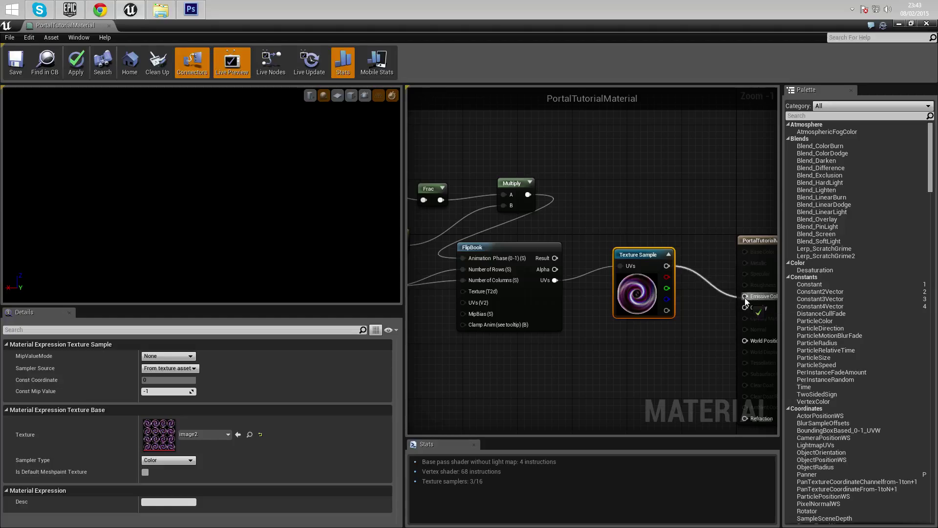
scroll(547, 365, down, 1)
right_drag(546, 366, 605, 370)
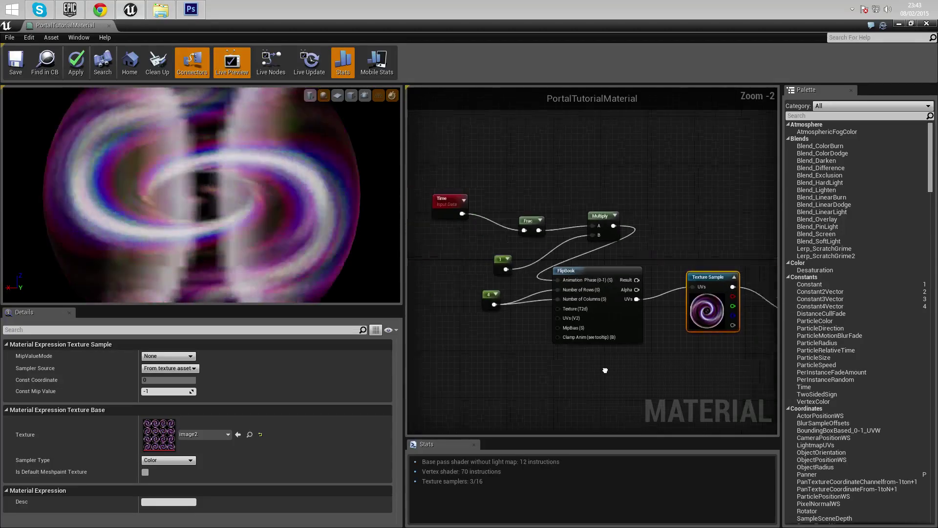
scroll(585, 362, down, 3)
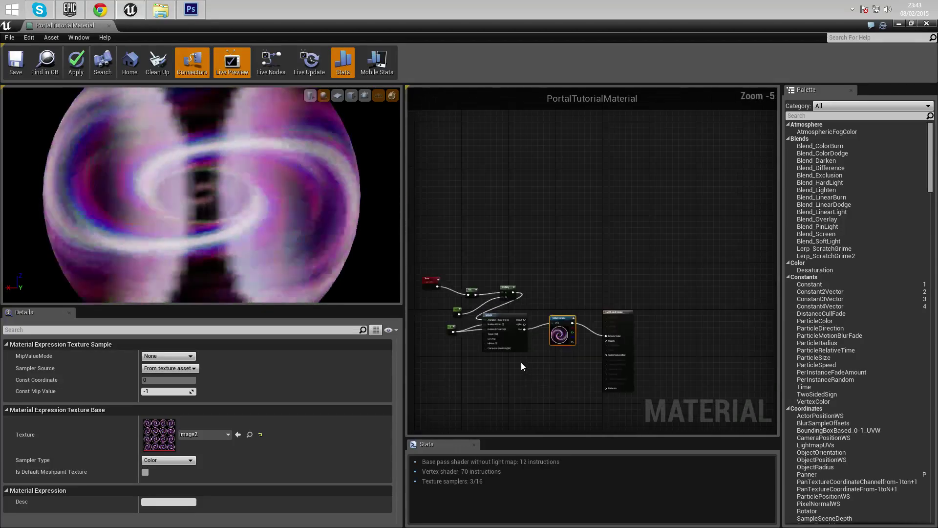
right_drag(521, 366, 581, 326)
scroll(239, 222, down, 5)
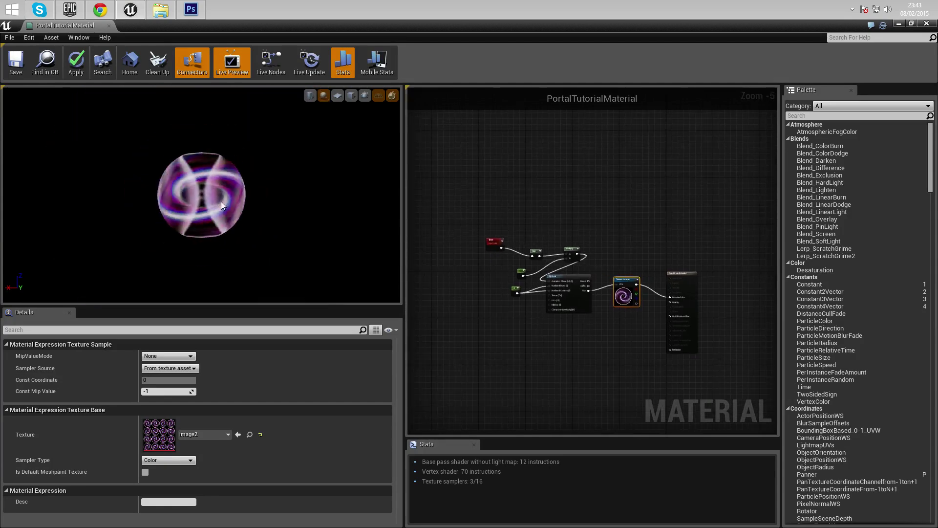
Save PortalTutorialMaterial and close its editor.
drag(221, 202, 223, 115)
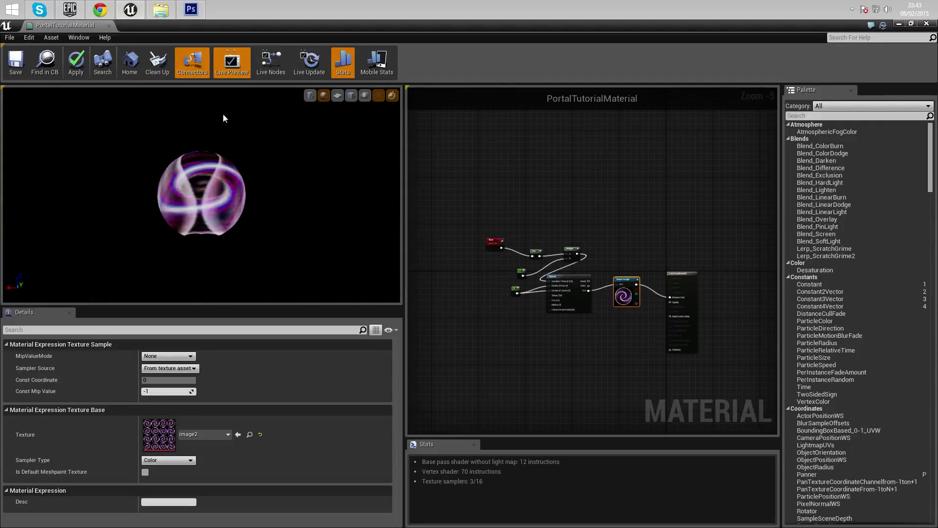
drag(254, 24, 575, 134)
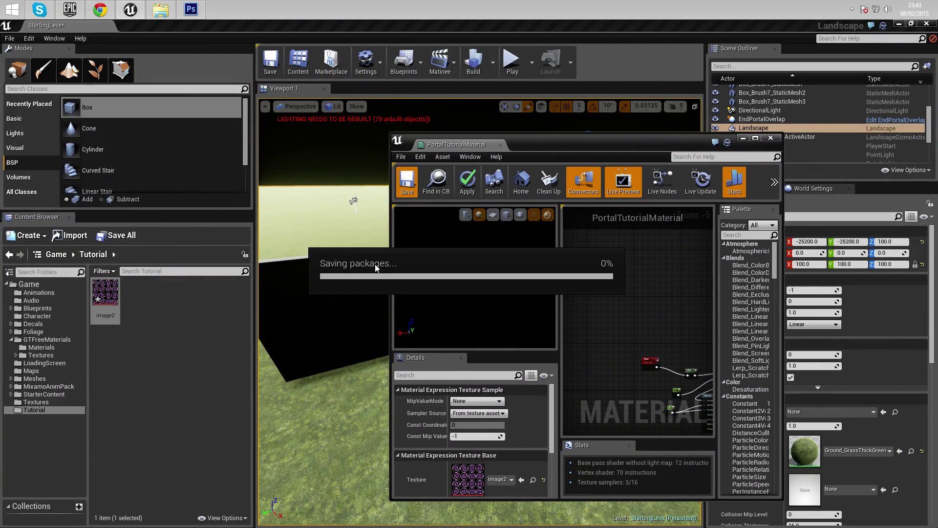
click(500, 145)
Find PortalTutorialMaterial by searching the Game folder for "portal t", and apply it to the black box's large front face.
click(28, 284)
click(143, 271)
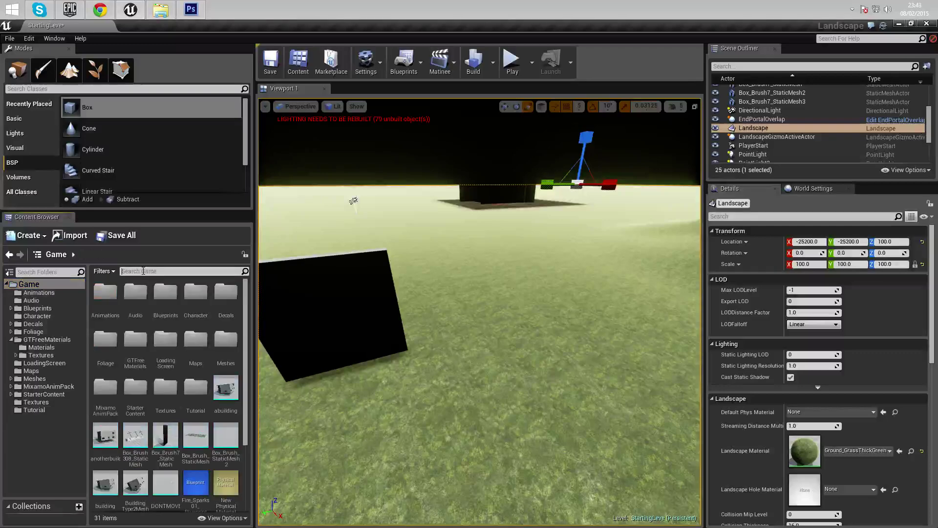
text(portal t)
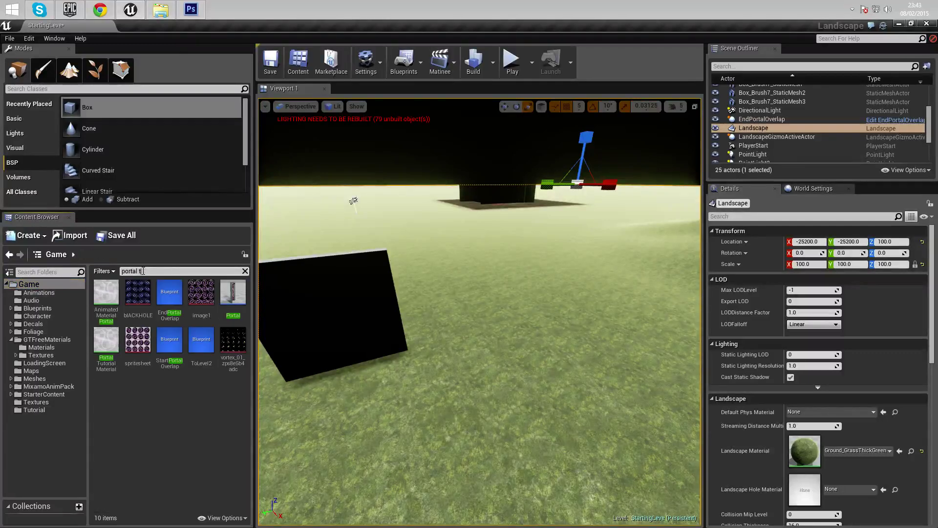
click(101, 349)
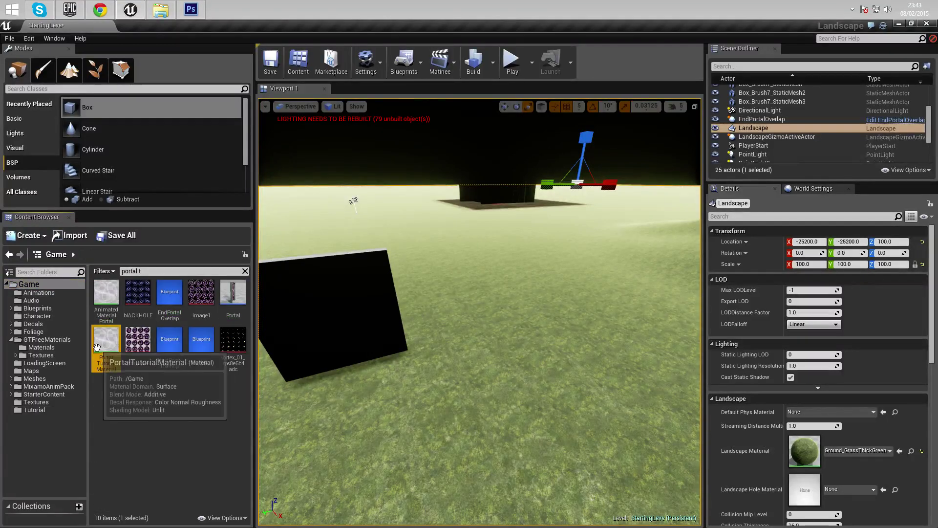
right_drag(479, 313, 430, 298)
key(w)
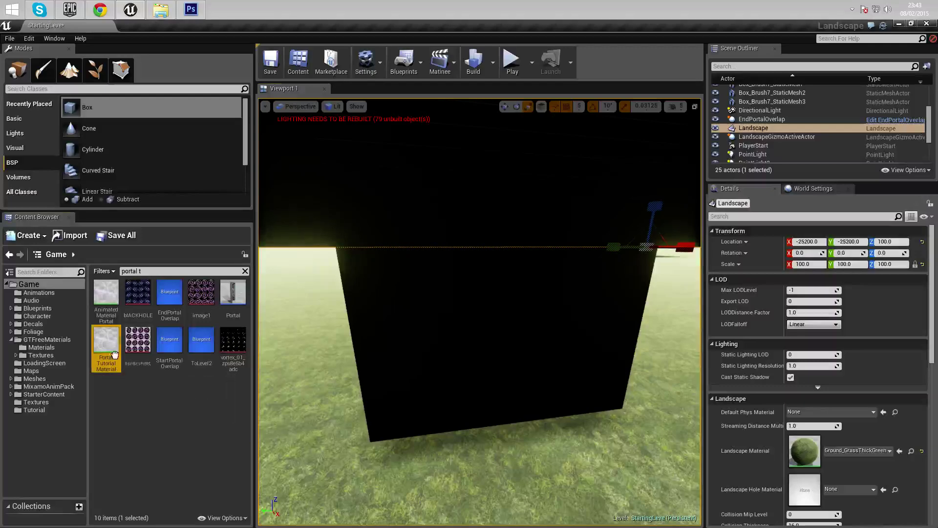
drag(113, 354, 511, 324)
Examine the portal material on the box face from several distances and angles.
key(s)
right_drag(512, 325, 679, 325)
key(a)
key(w)
key(a)
right_drag(479, 313, 606, 284)
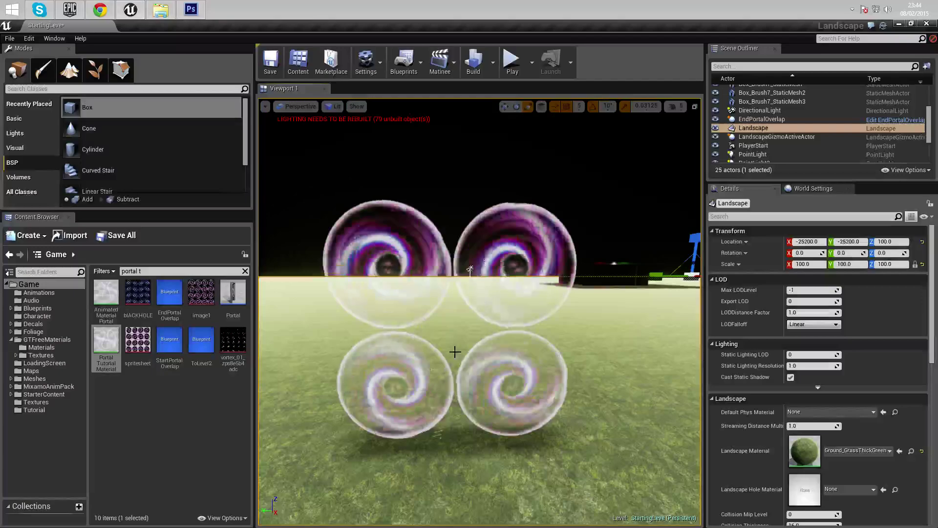
scroll(470, 269, down, 3)
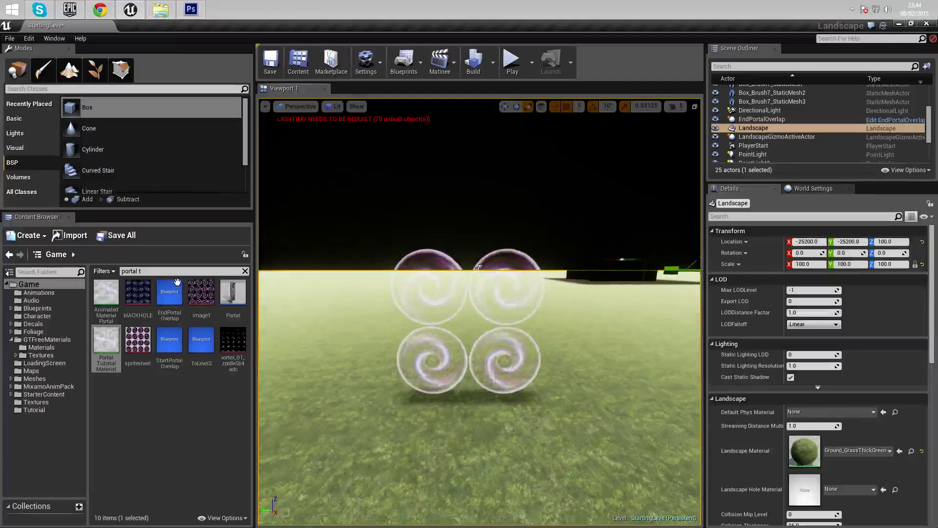
right_drag(460, 266, 420, 271)
key(a)
mouse_move(443, 218)
right_down()
mouse_move(510, 230)
mouse_move(489, 237)
mouse_move(442, 218)
right_up()
key(d)
Select the portal face of the box brush and apply the Align Surface Fit alignment.
click(449, 303)
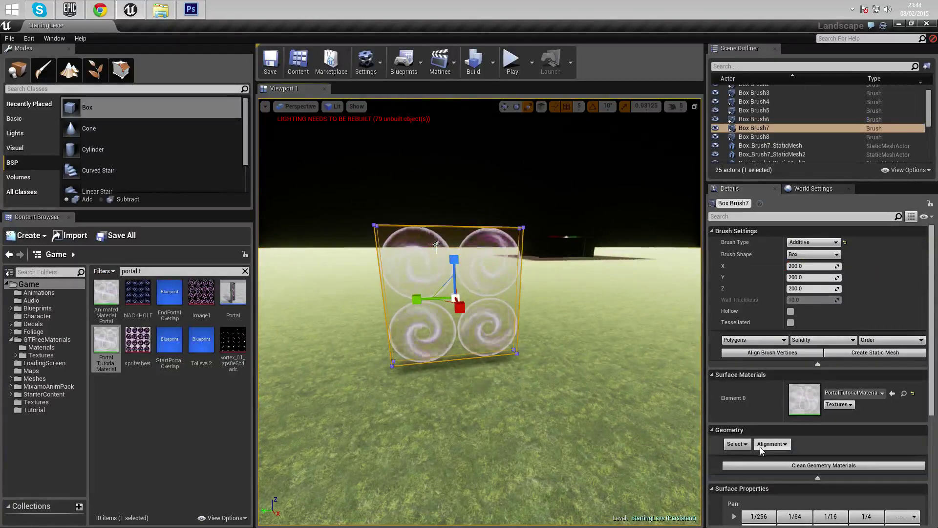
click(782, 444)
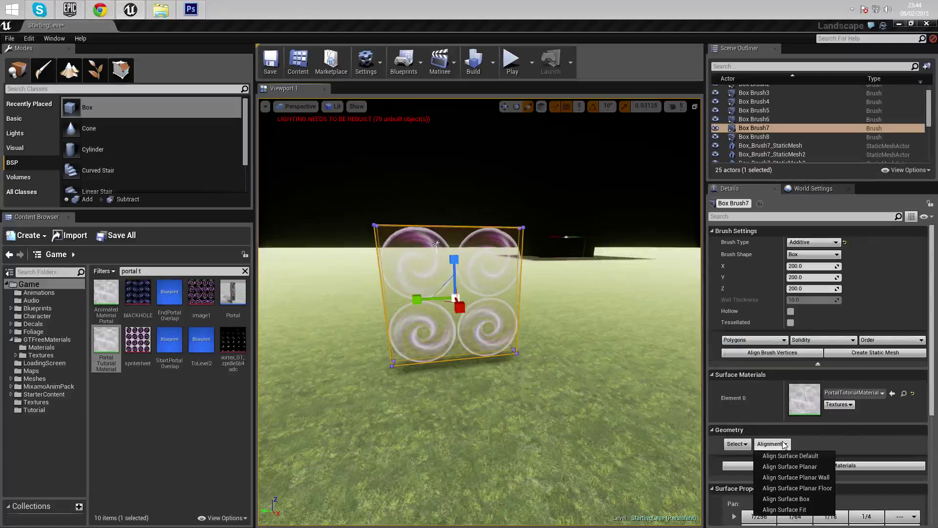
click(783, 444)
click(783, 444)
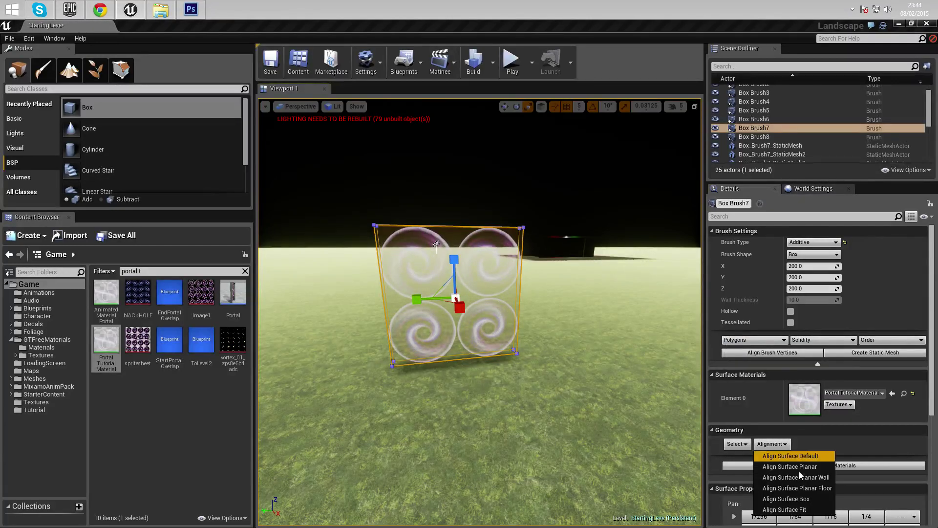
click(788, 512)
mouse_move(567, 381)
right_down()
mouse_move(601, 391)
mouse_move(372, 371)
mouse_move(566, 381)
right_up()
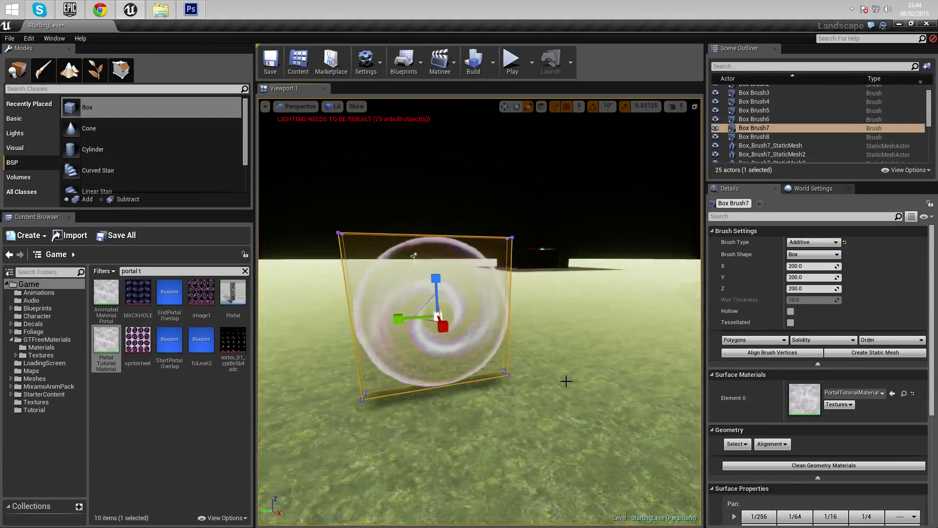
Play the level and walk around and up to the portal to check its swirling animation.
click(511, 61)
key(w)
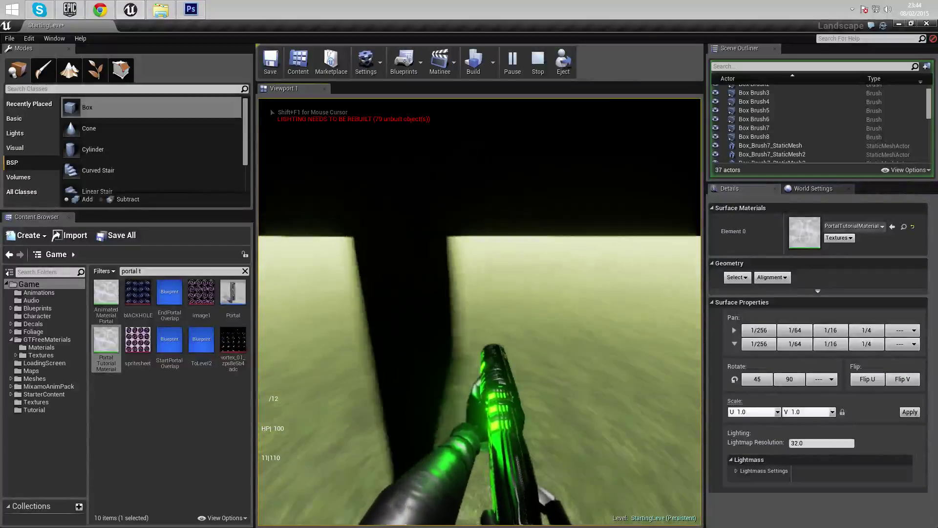
key(s)
key(w)
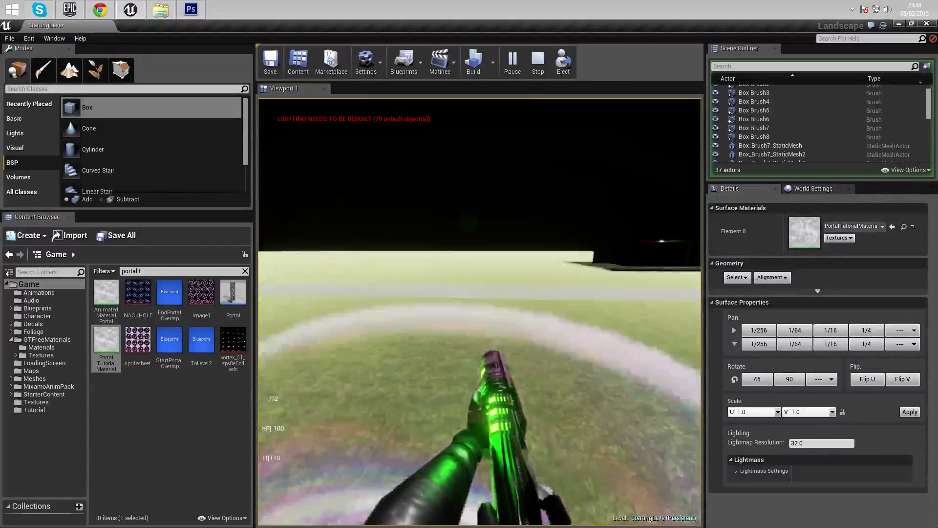
key(s)
key(w)
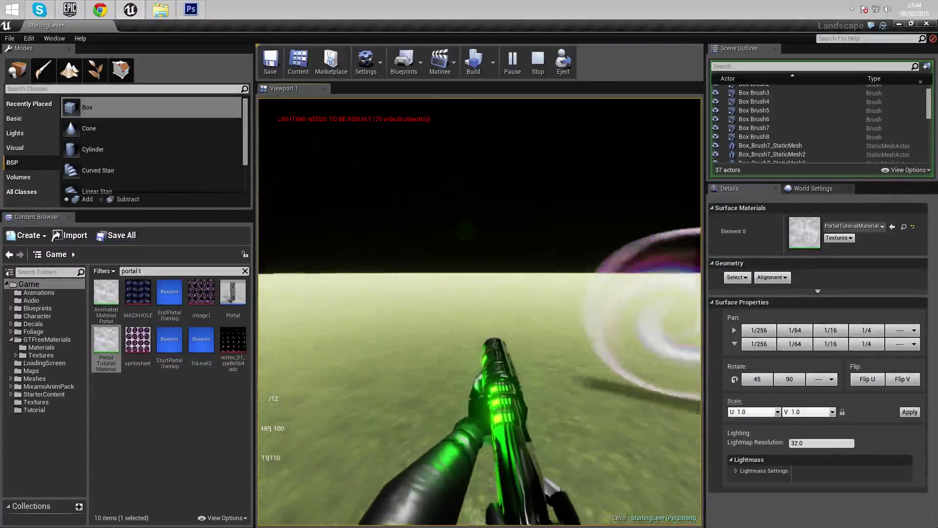
key(w)
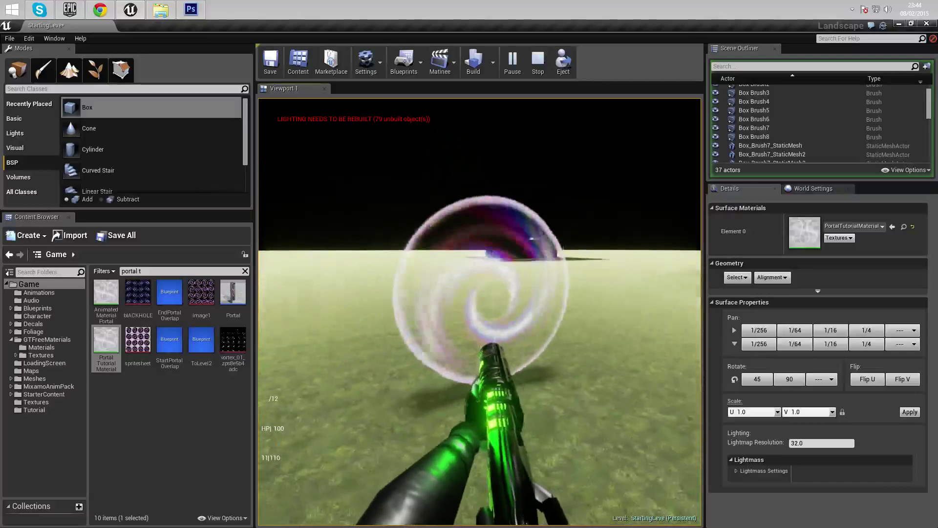
key(d)
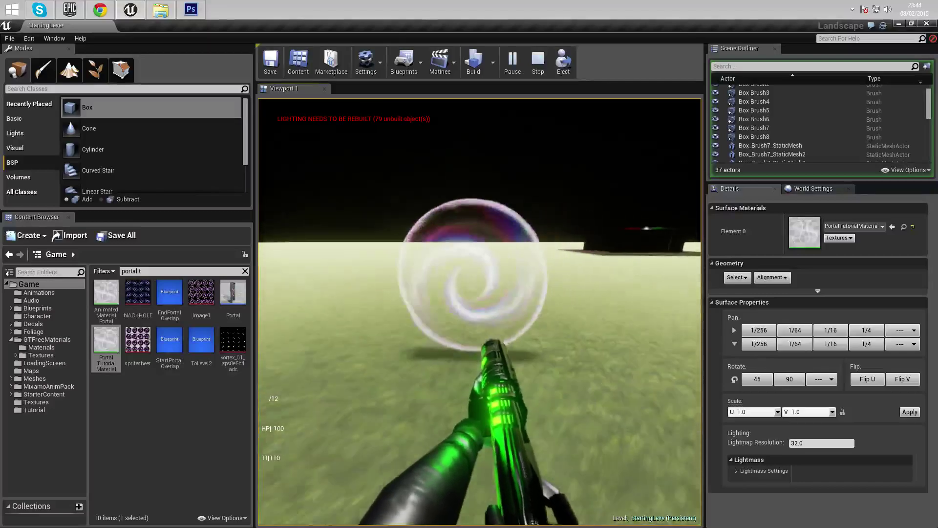
key(s)
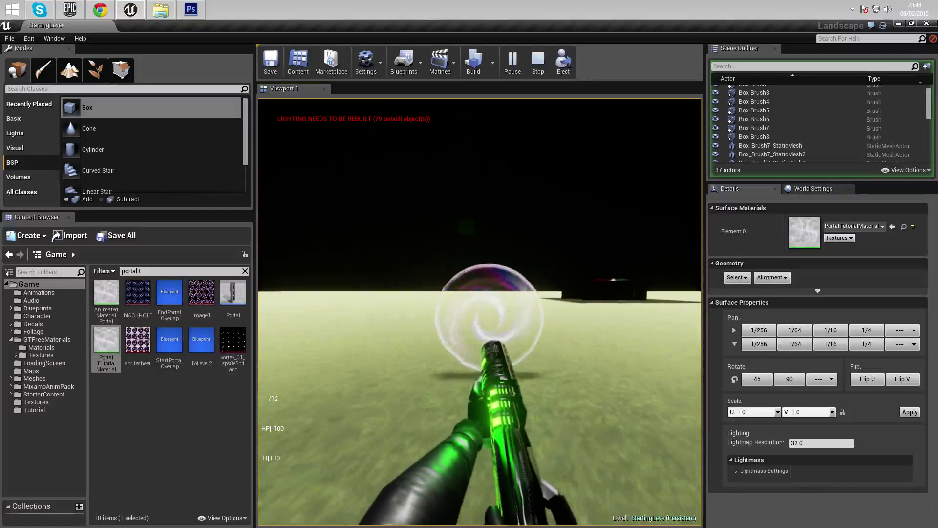
key(w)
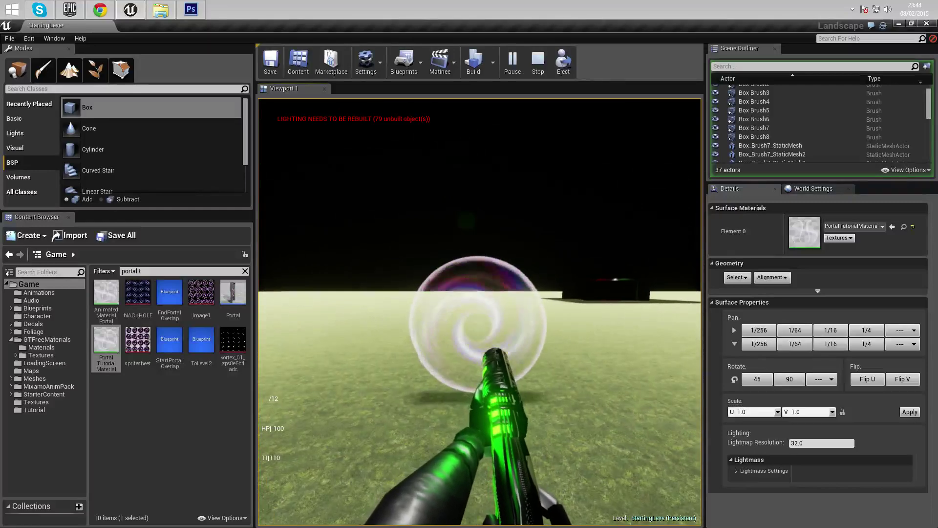
key(w)
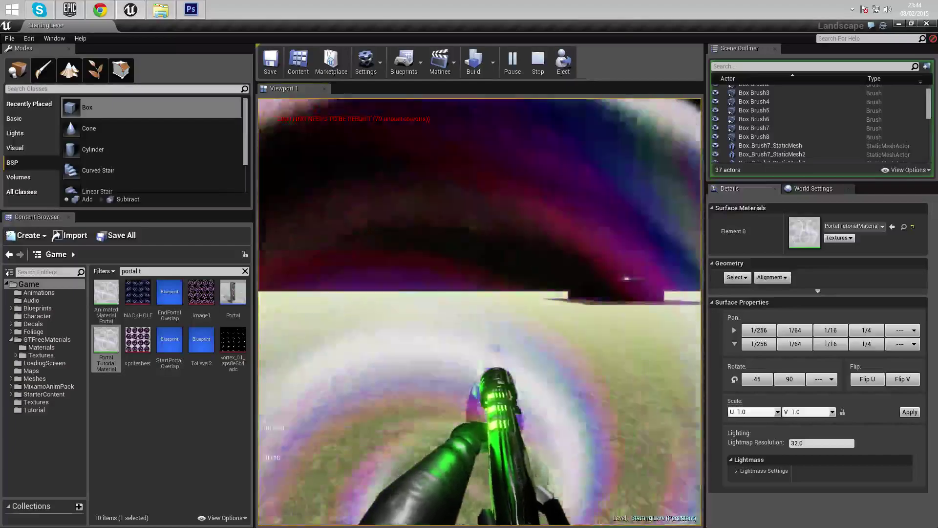
key(s)
key(w)
key(s)
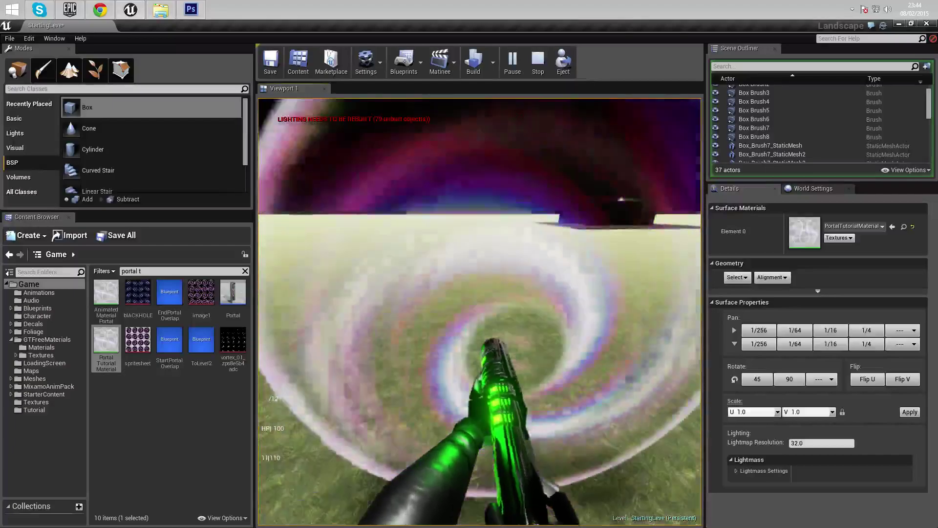
key(w)
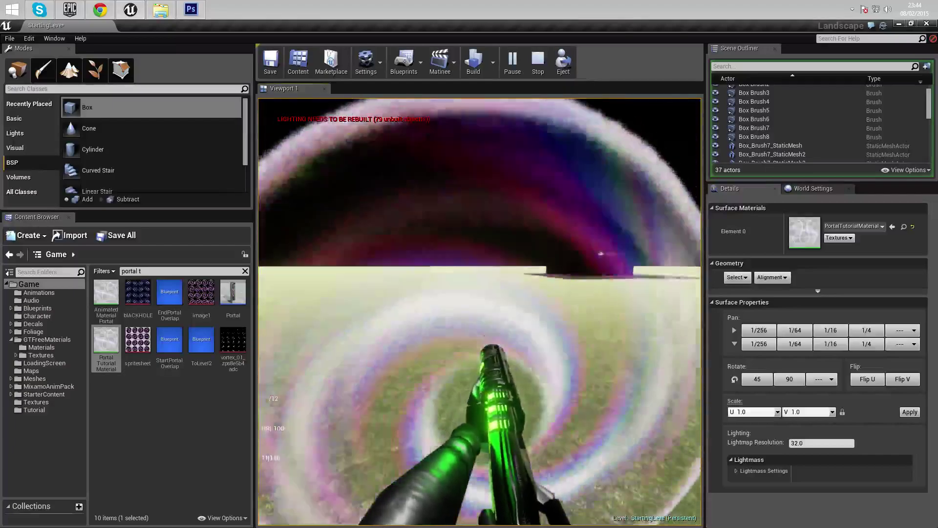
key(s)
key(w)
key(s)
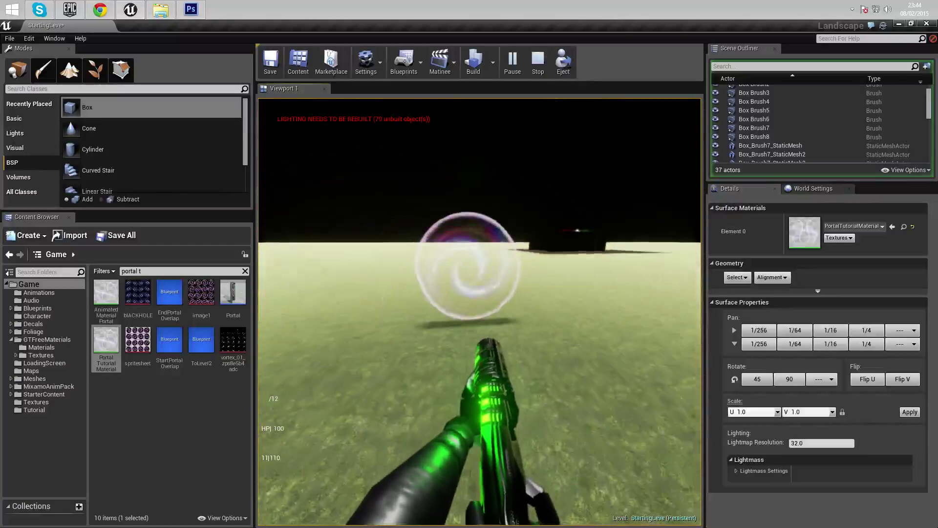
key(w)
key(d)
key(w)
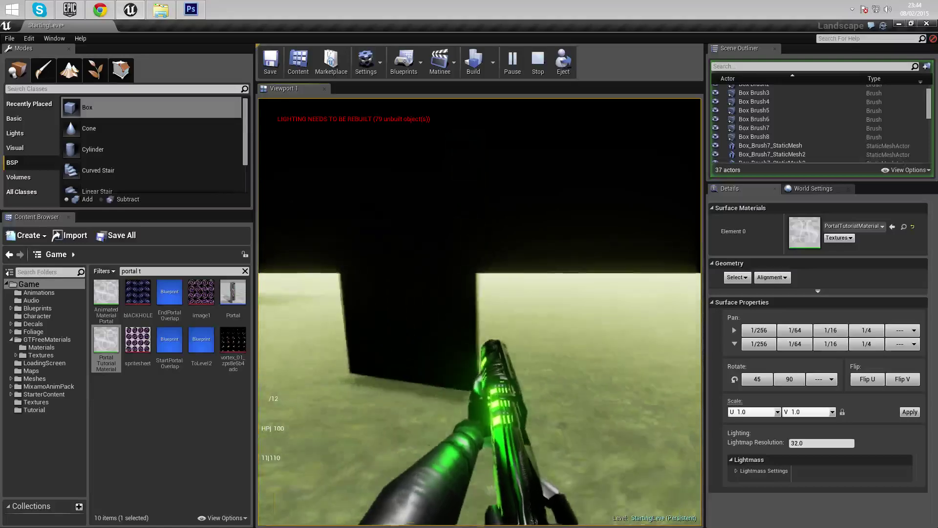
key(s)
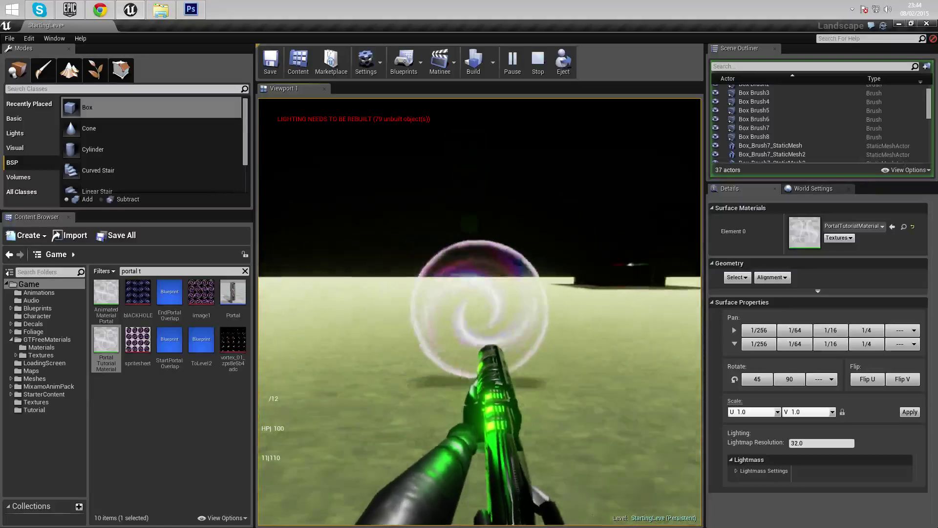
key(w)
key(s)
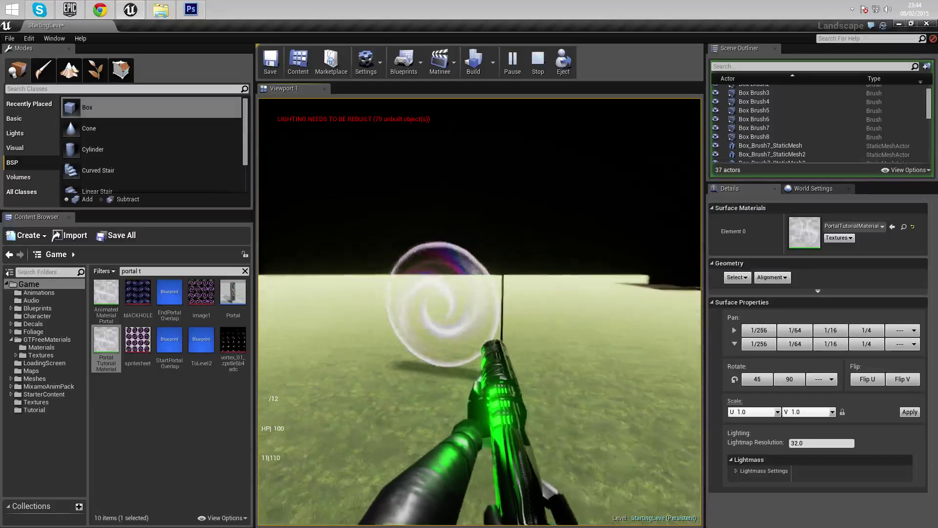
key(w)
key(w)
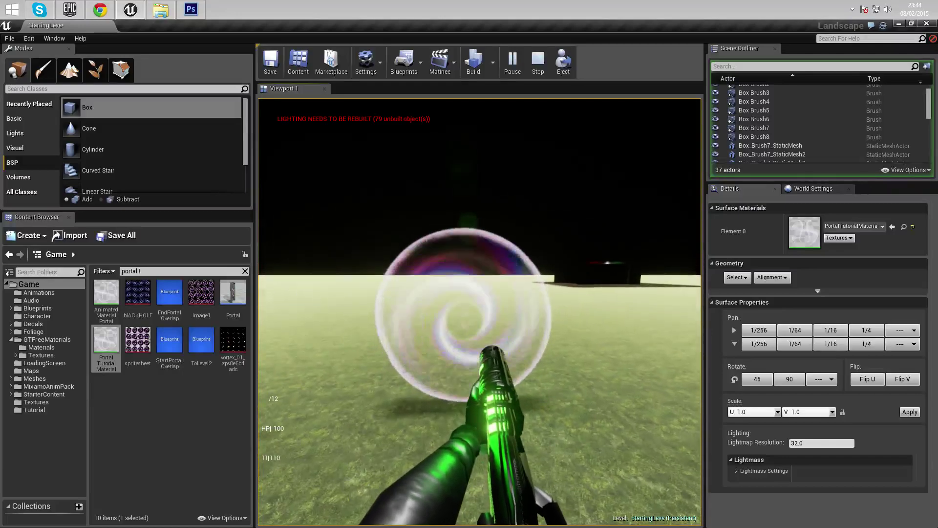
key(alt+Tab)
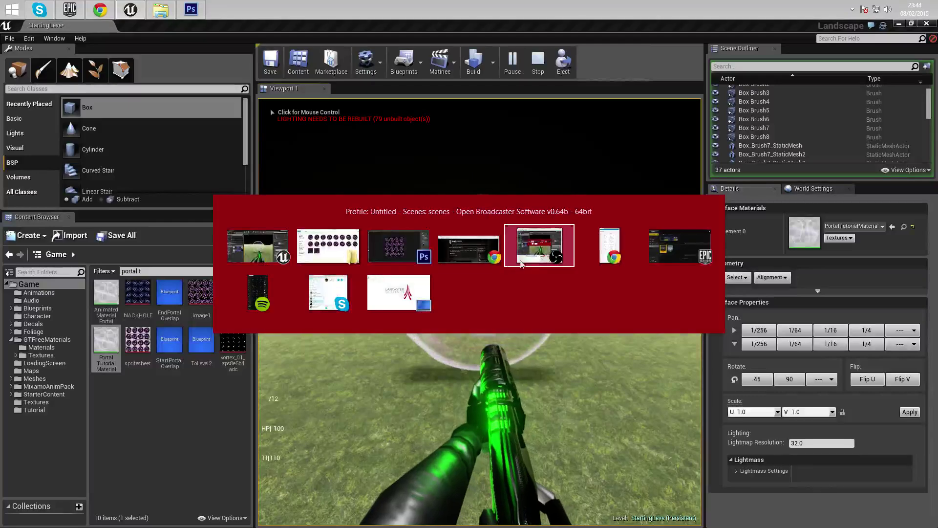
click(537, 256)
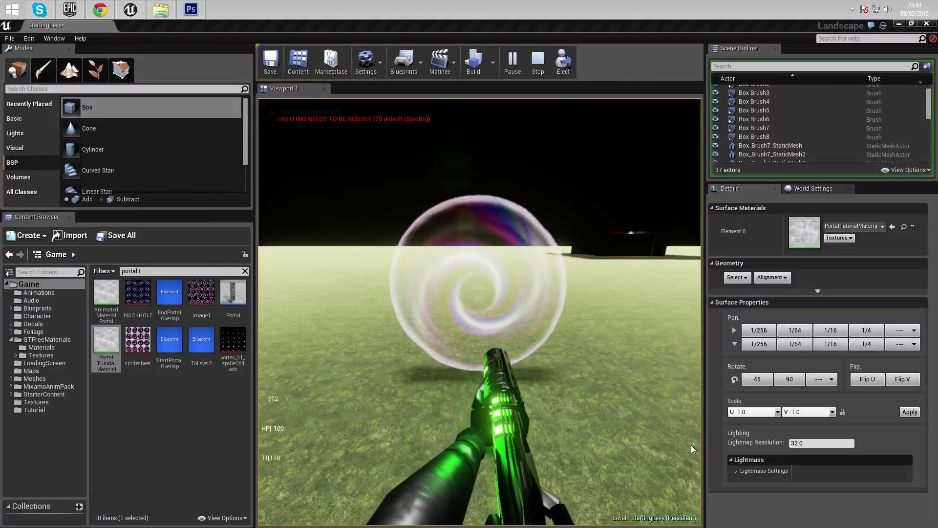